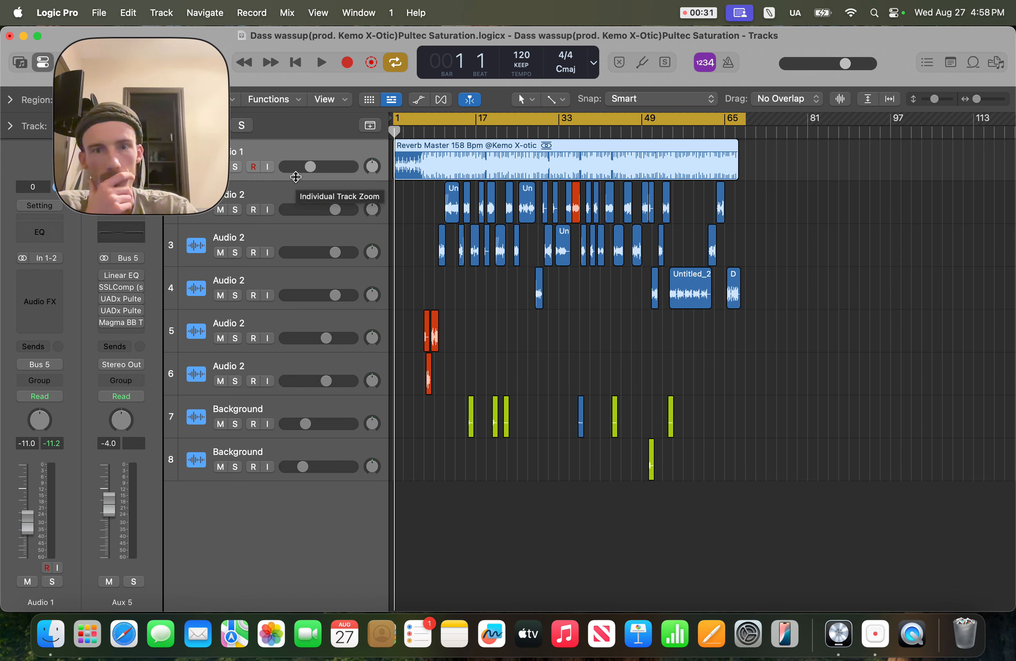
# Step: Set the Aux 5 channel fader to 0 dB in the mixer, then return to the tracks view
pyautogui.press('x')
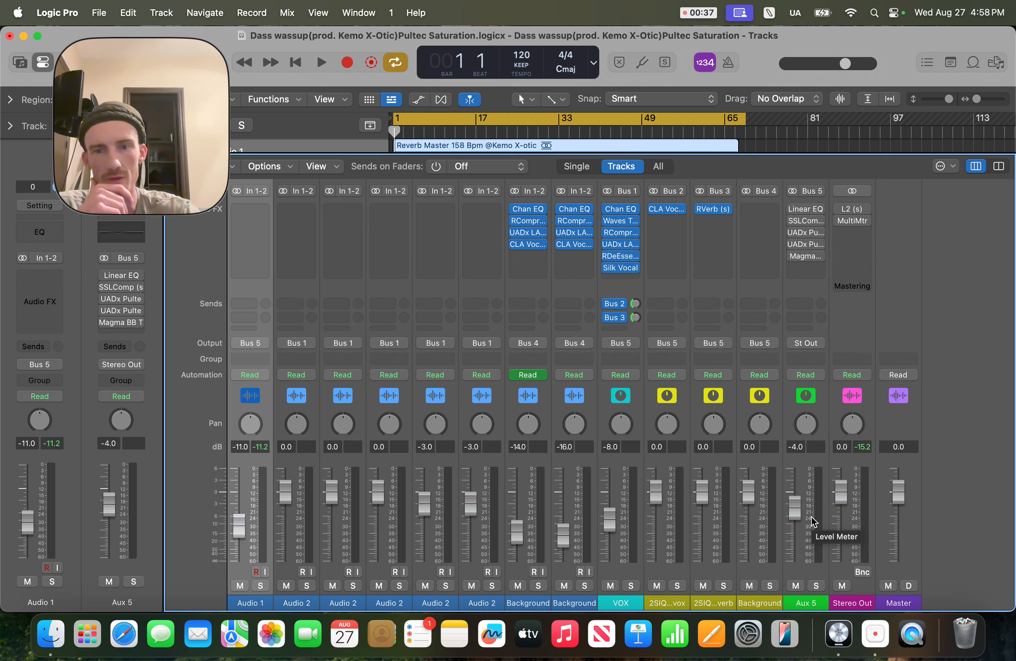
pyautogui.doubleClick(794, 512)
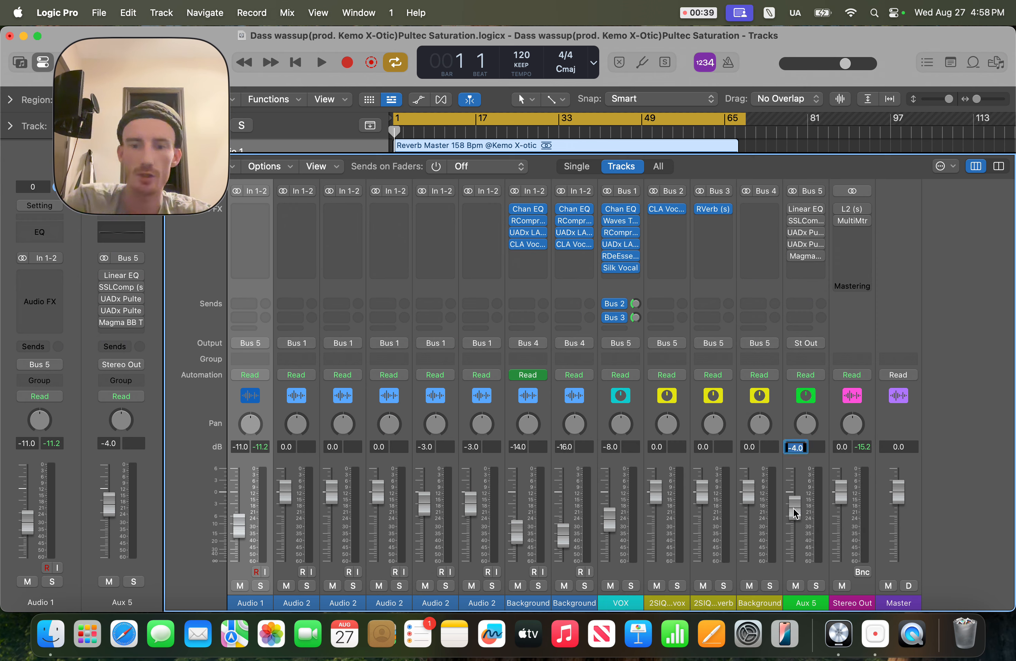
pyautogui.write('+0')
pyautogui.press('Return')
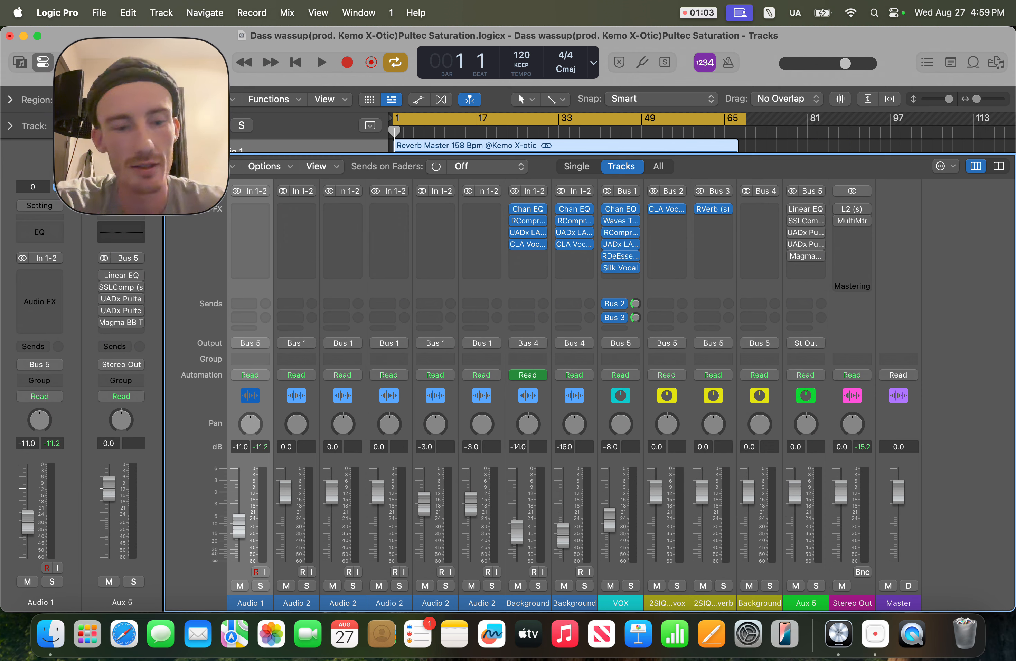
pyautogui.press('x')
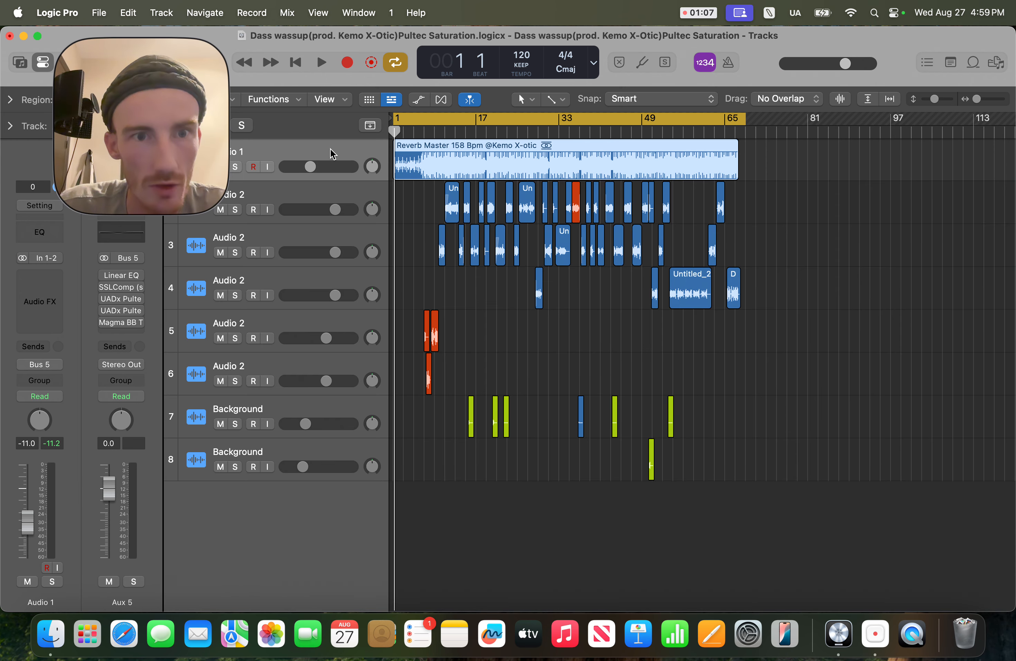
# Step: Examine the output and bus routing options of the Audio 1 track
pyautogui.click(325, 192)
pyautogui.click(327, 149)
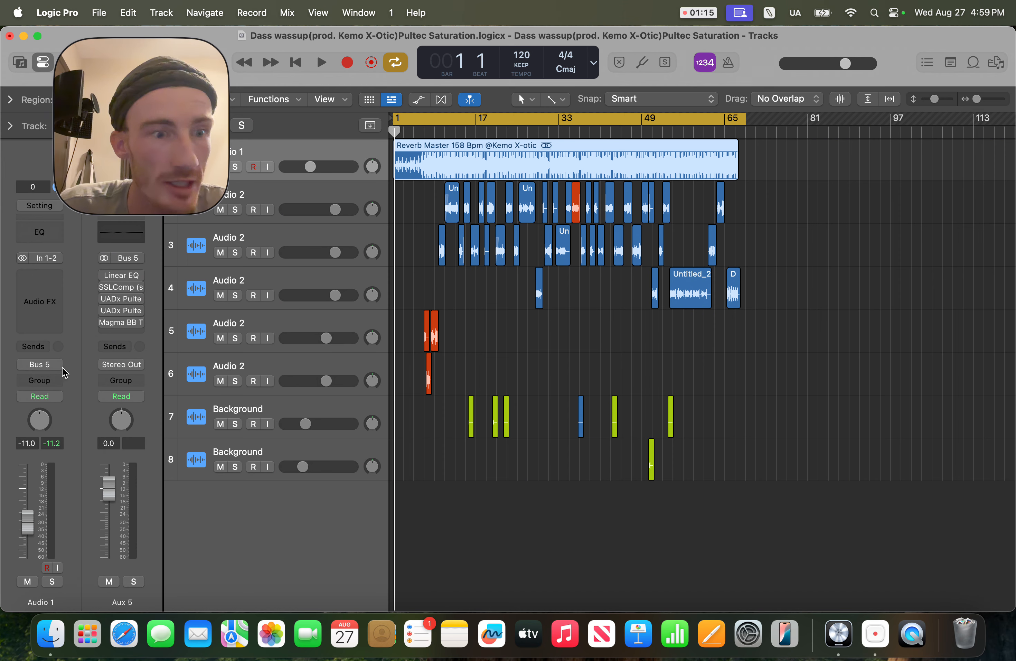
pyautogui.click(39, 365)
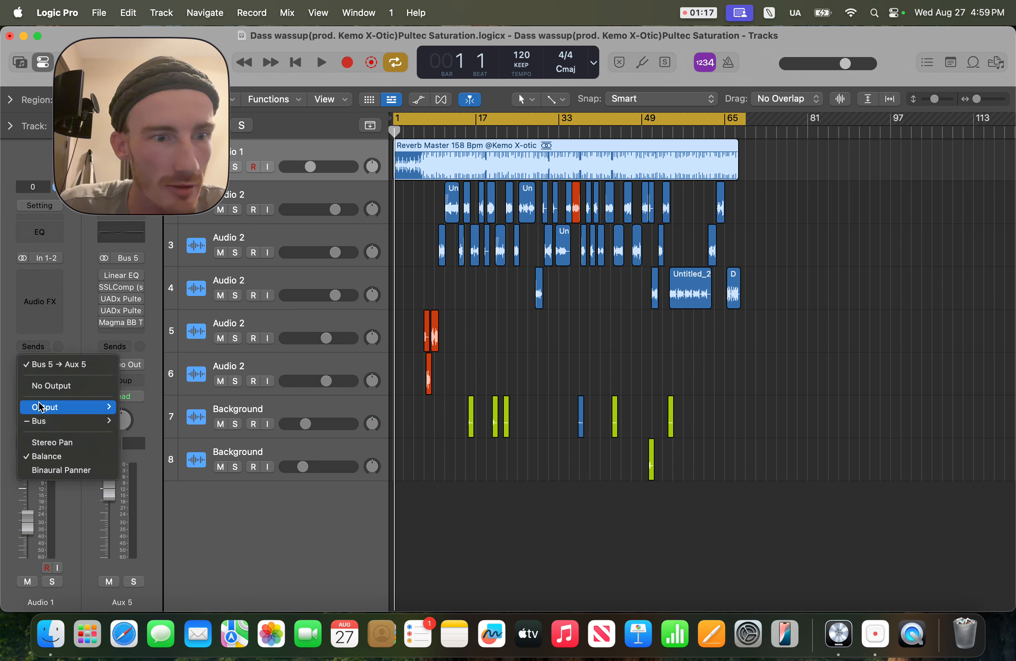
pyautogui.moveTo(39, 407)
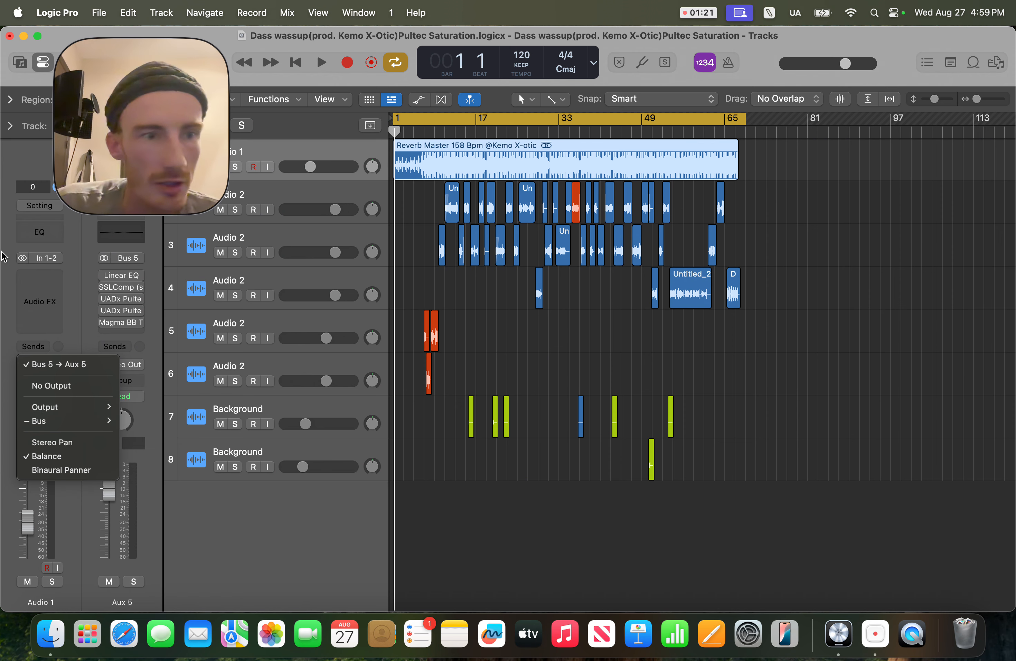
pyautogui.click(1, 281)
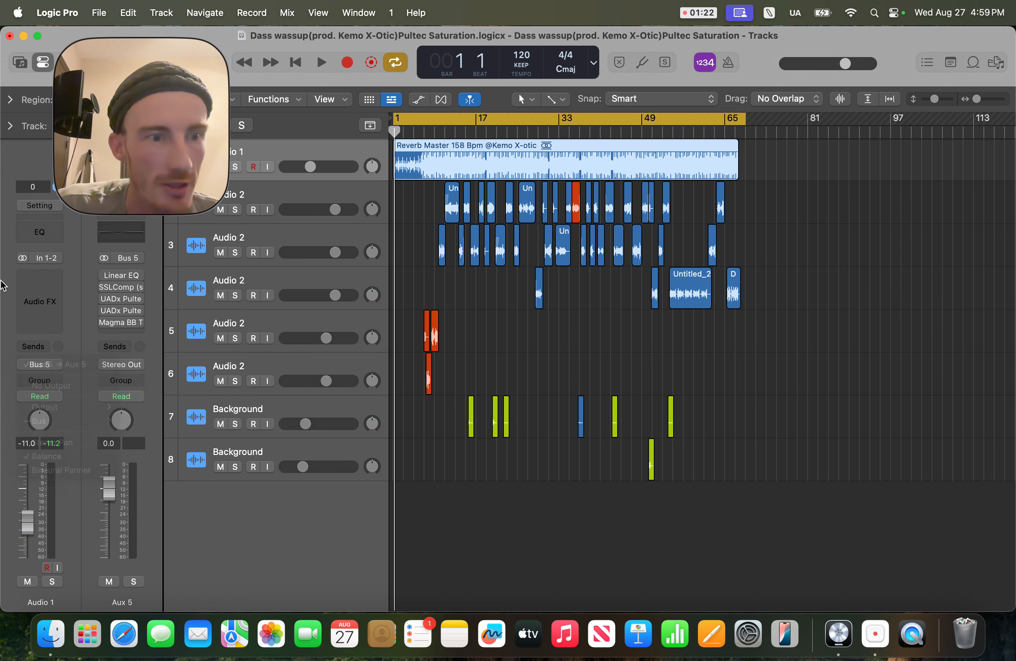
pyautogui.click(40, 364)
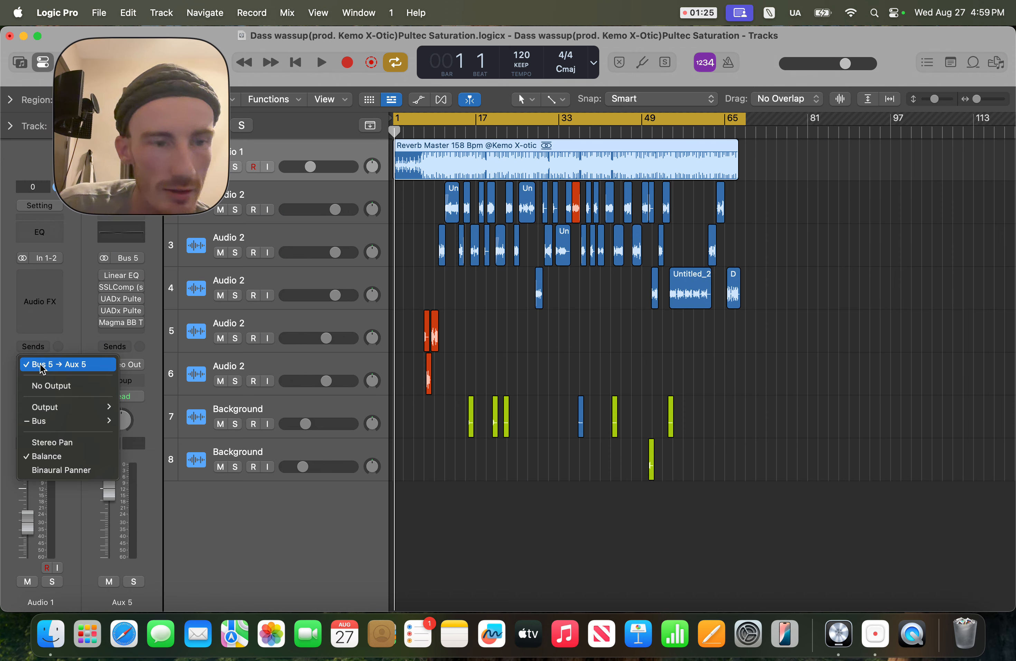
pyautogui.moveTo(74, 420)
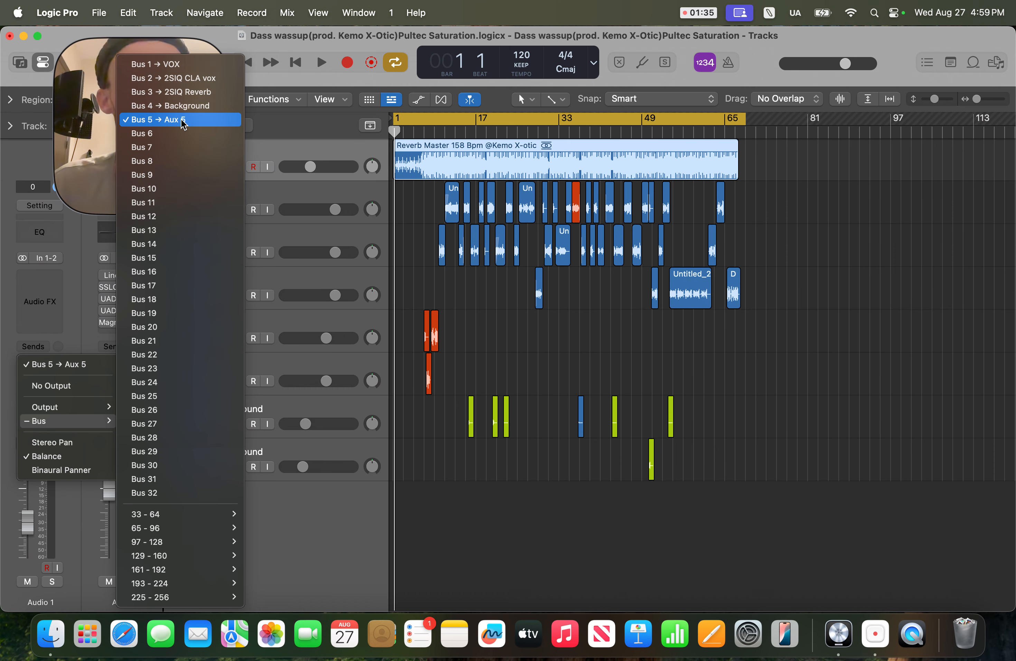
pyautogui.click(308, 507)
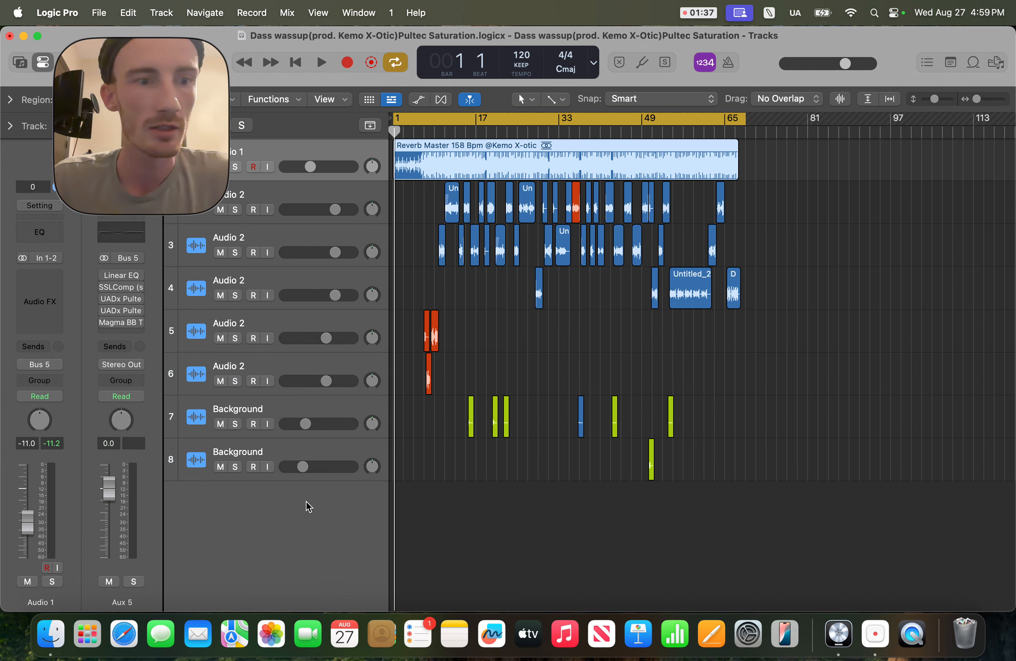
# Step: Examine the routing of Aux 5, Audio 2, VOX and the 2SIQ aux channels in the mixer
pyautogui.press('x')
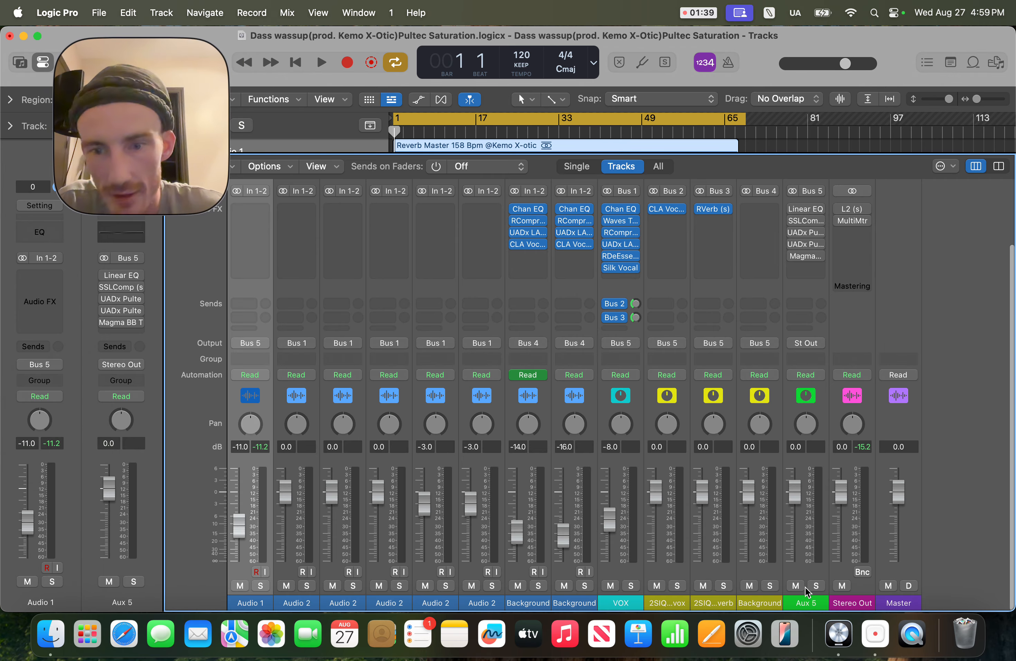
pyautogui.click(803, 601)
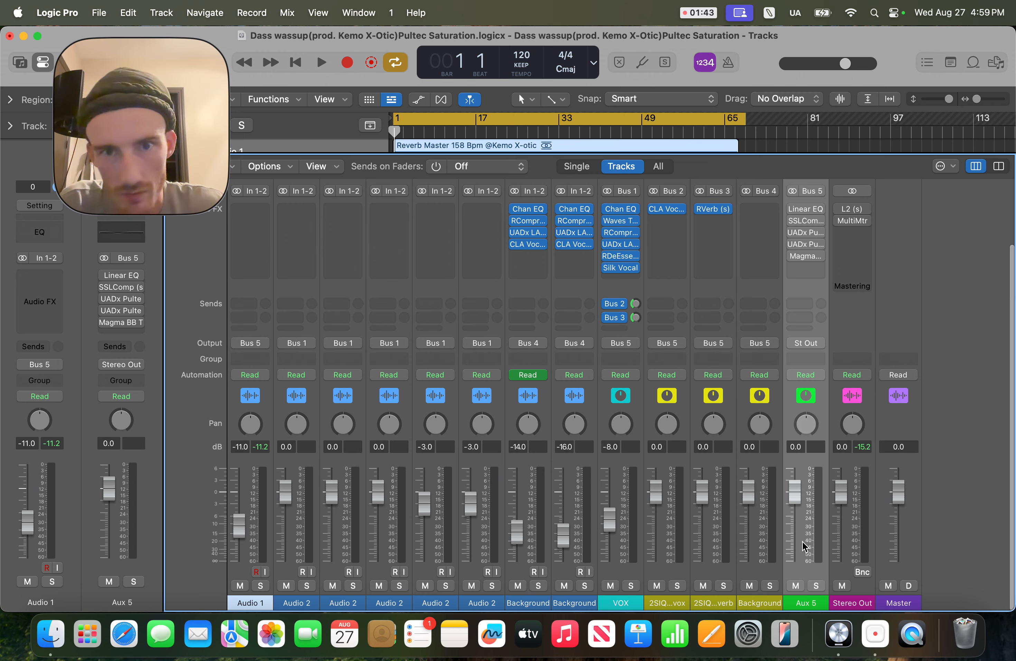
pyautogui.press('x')
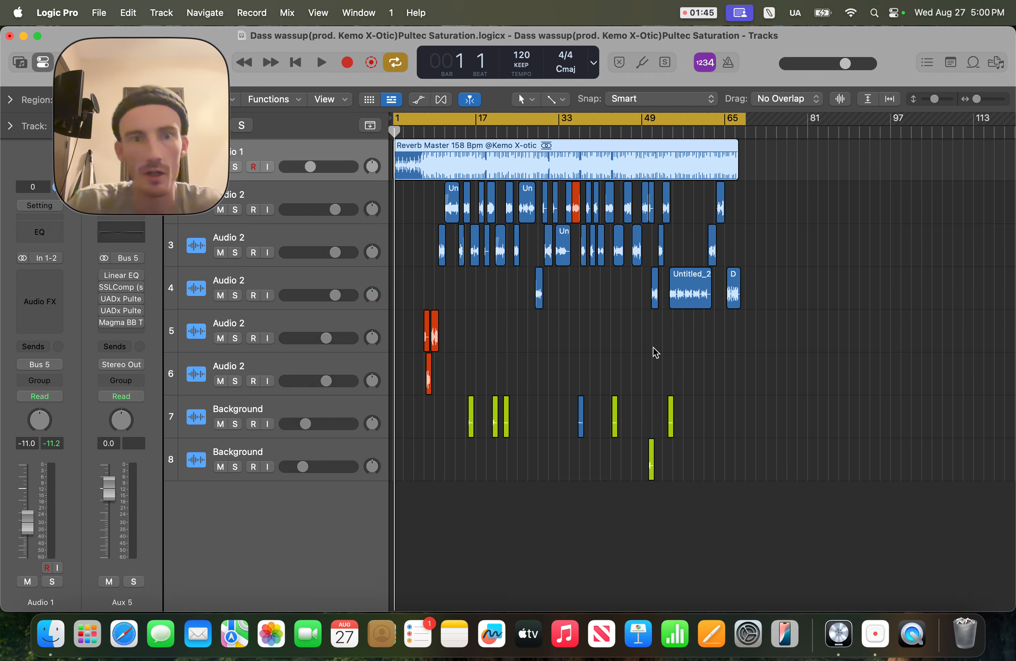
pyautogui.click(281, 240)
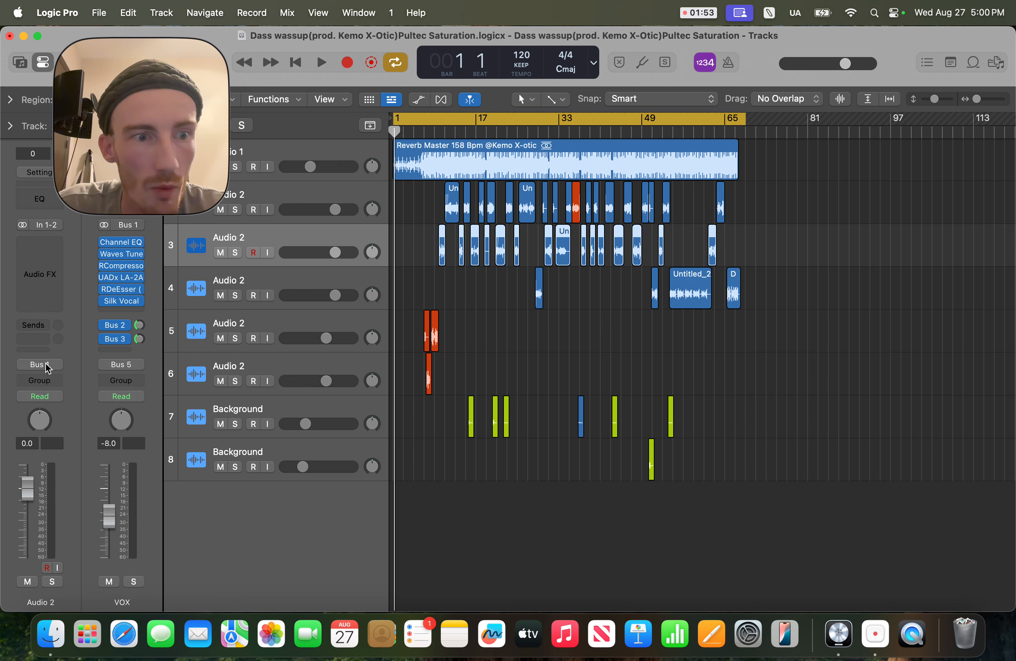
pyautogui.press('x')
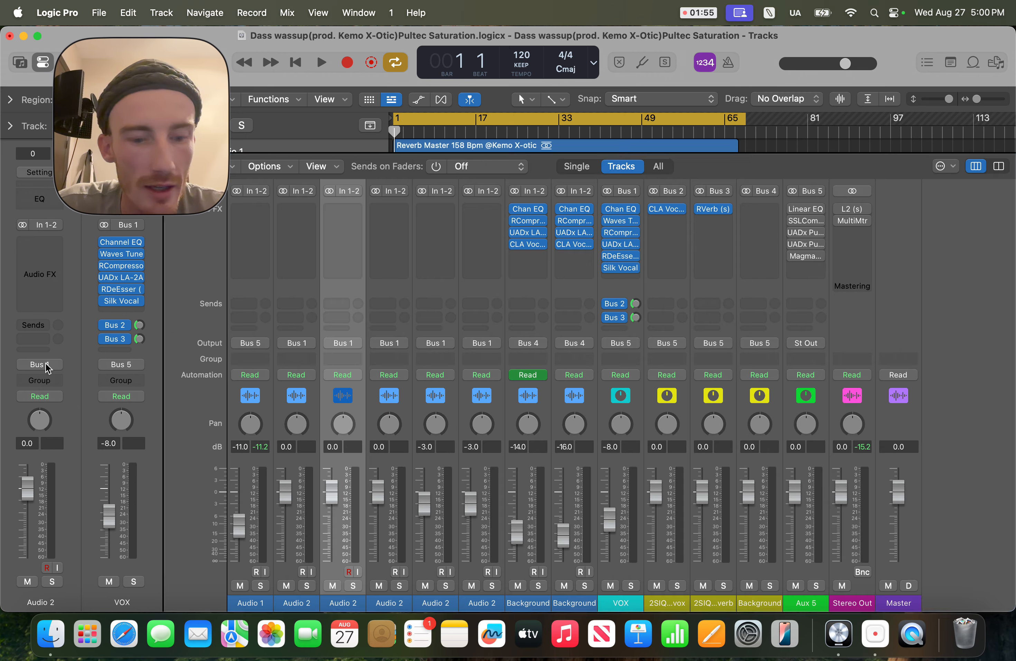
pyautogui.click(625, 603)
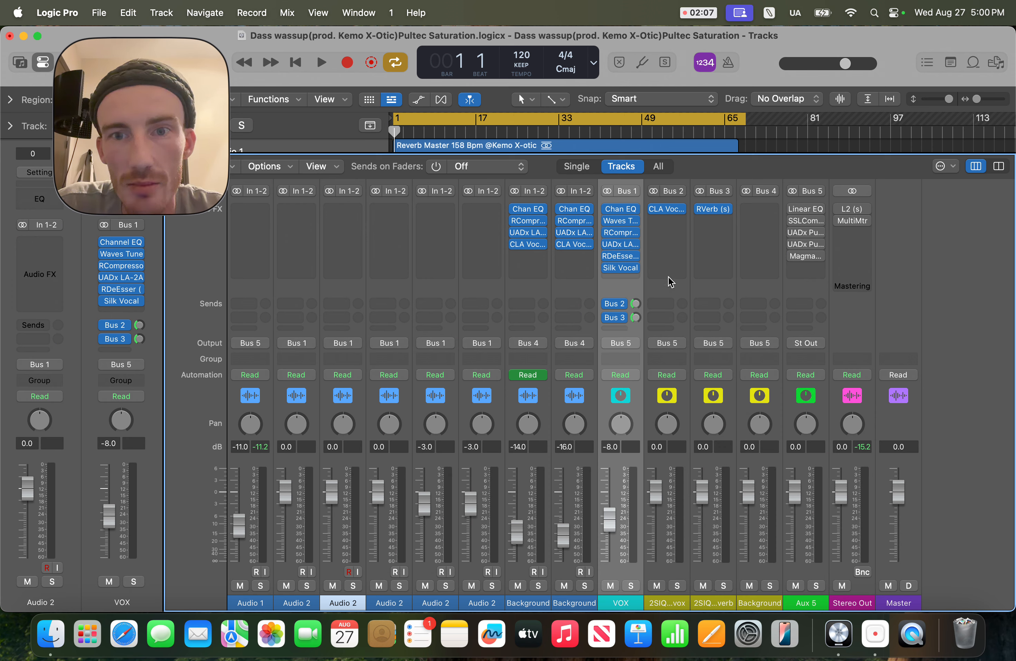
pyautogui.click(676, 603)
pyautogui.click(724, 601)
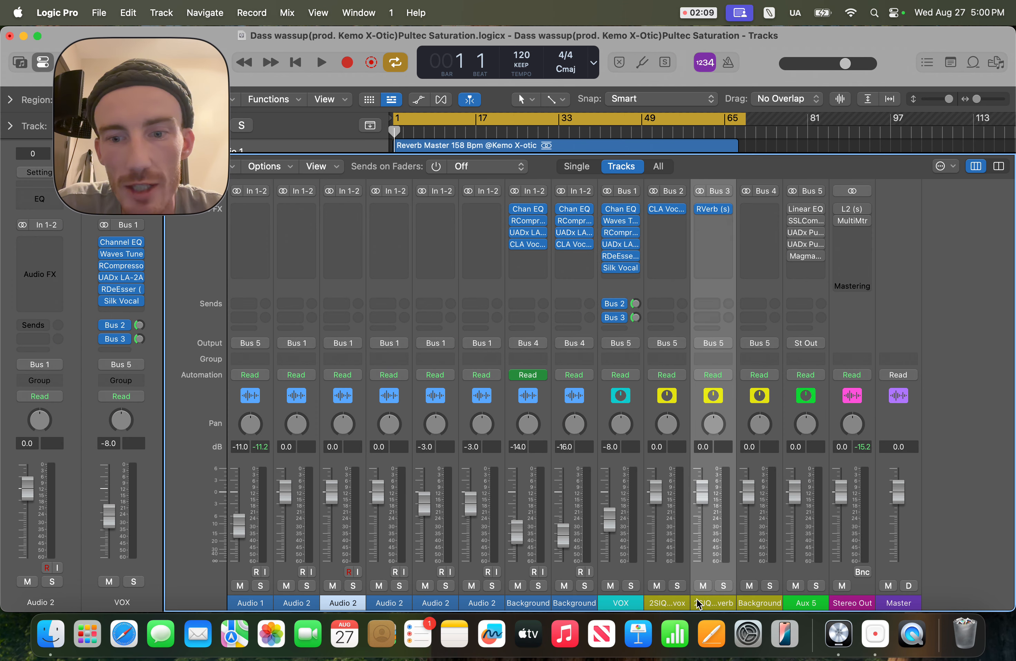
pyautogui.click(675, 601)
pyautogui.click(716, 602)
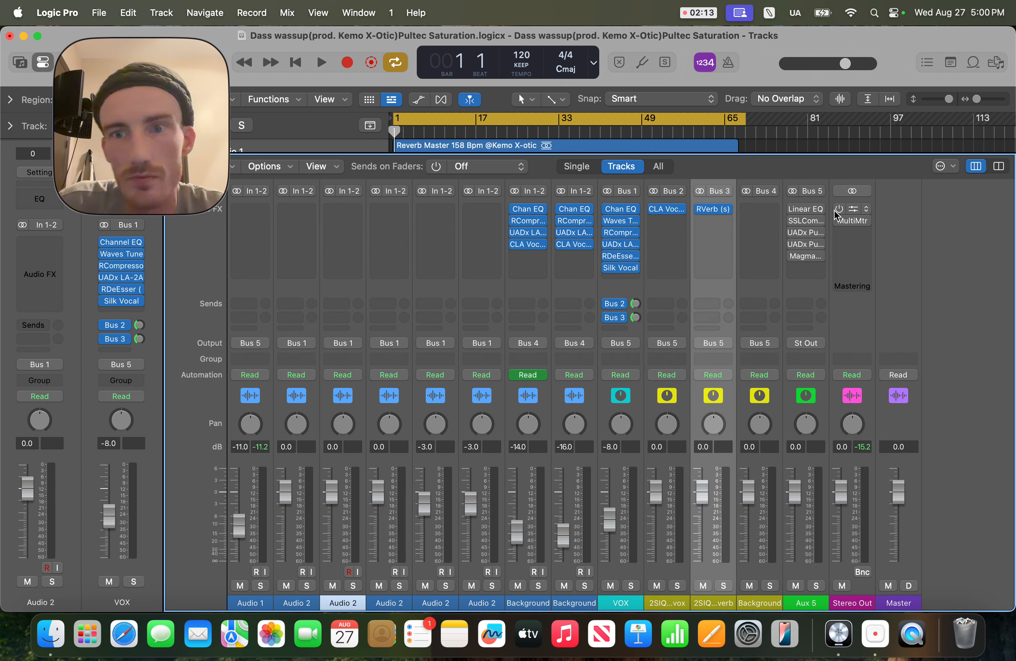
pyautogui.click(803, 606)
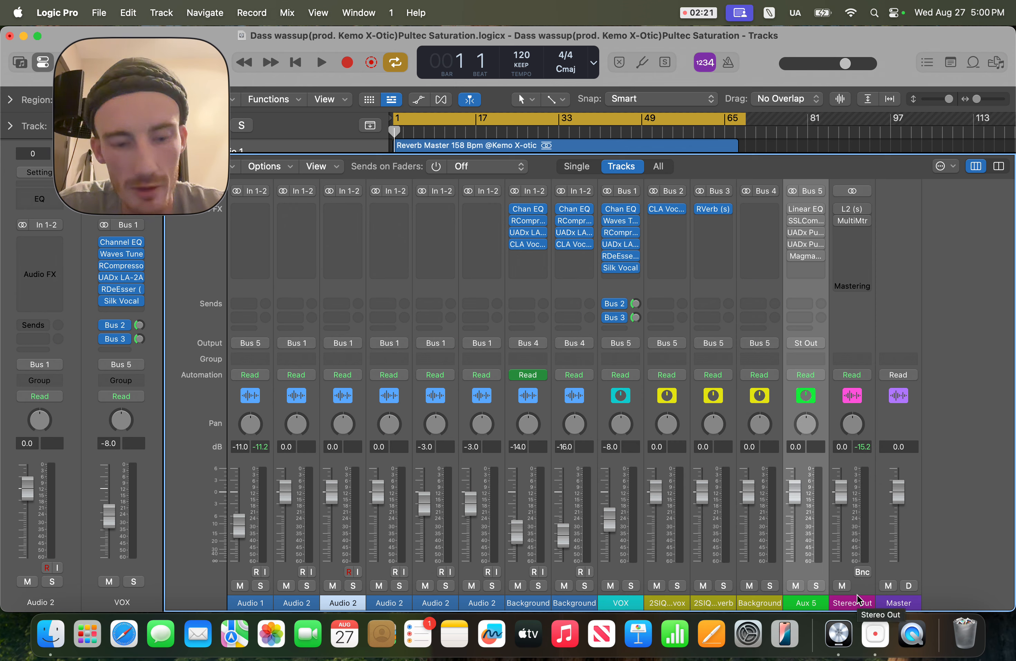
# Step: Turn off cycle mode and play the song while nudging the Aux 5 fader
pyautogui.press('c')
pyautogui.press('space')
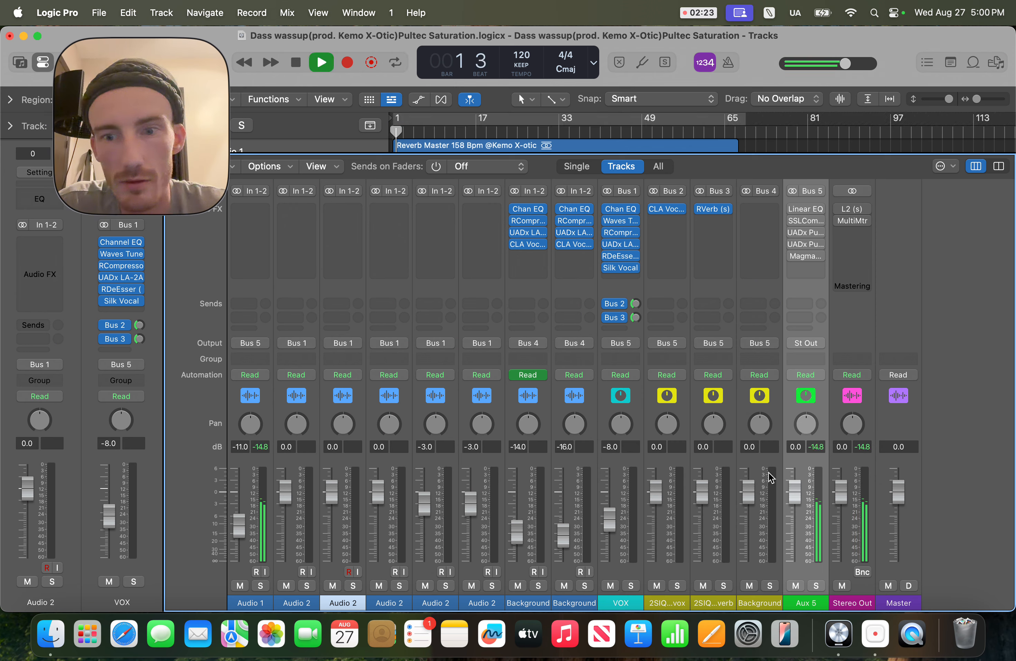
pyautogui.moveTo(795, 489)
pyautogui.mouseDown()
pyautogui.moveTo(794, 563)
pyautogui.moveTo(795, 471)
pyautogui.moveTo(794, 543)
pyautogui.moveTo(795, 492)
pyautogui.mouseUp()
pyautogui.press('space')
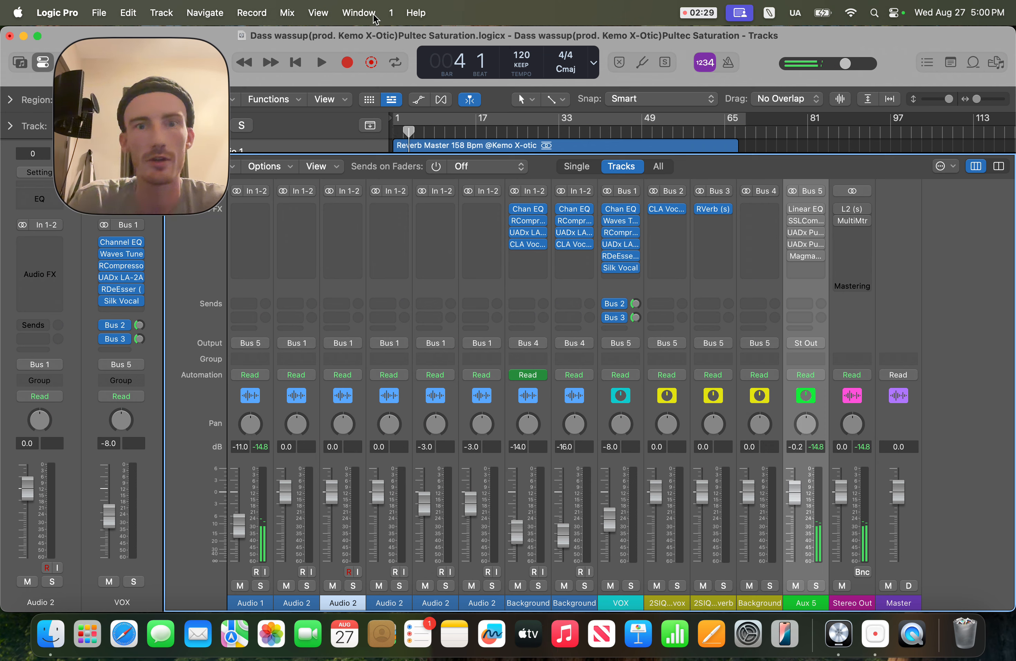
# Step: Play from bar 17 and lower the Aux 5 fader to about -3.4 dB
pyautogui.click(471, 130)
pyautogui.press('space')
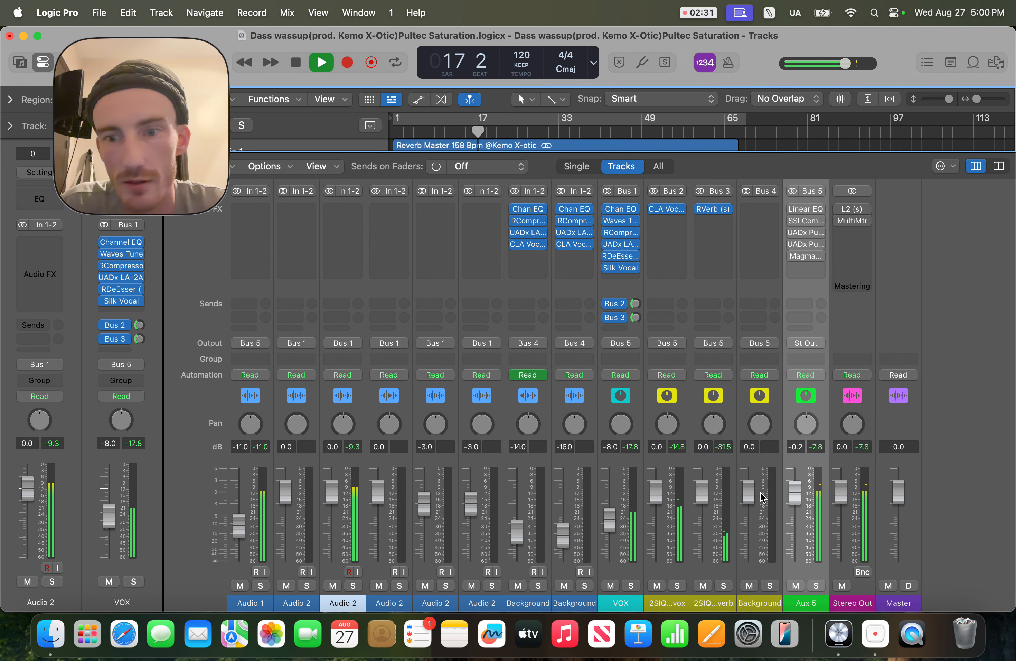
pyautogui.moveTo(794, 492)
pyautogui.mouseDown()
pyautogui.moveTo(795, 558)
pyautogui.moveTo(795, 506)
pyautogui.mouseUp()
pyautogui.press('space')
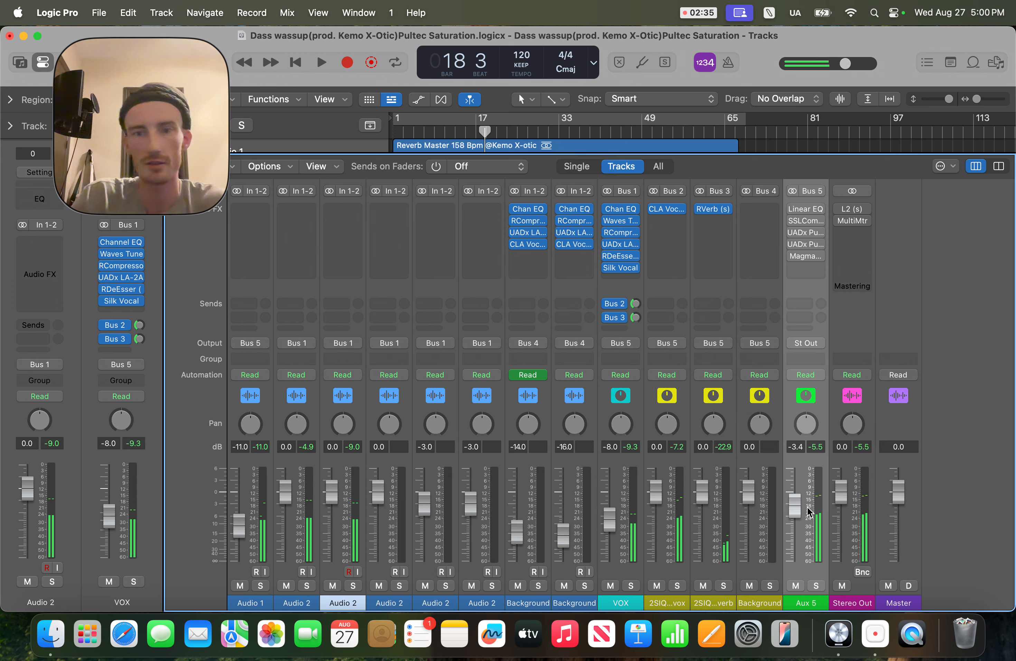
# Step: Reset the Aux 5 fader volume to 0 dB
pyautogui.doubleClick(793, 515)
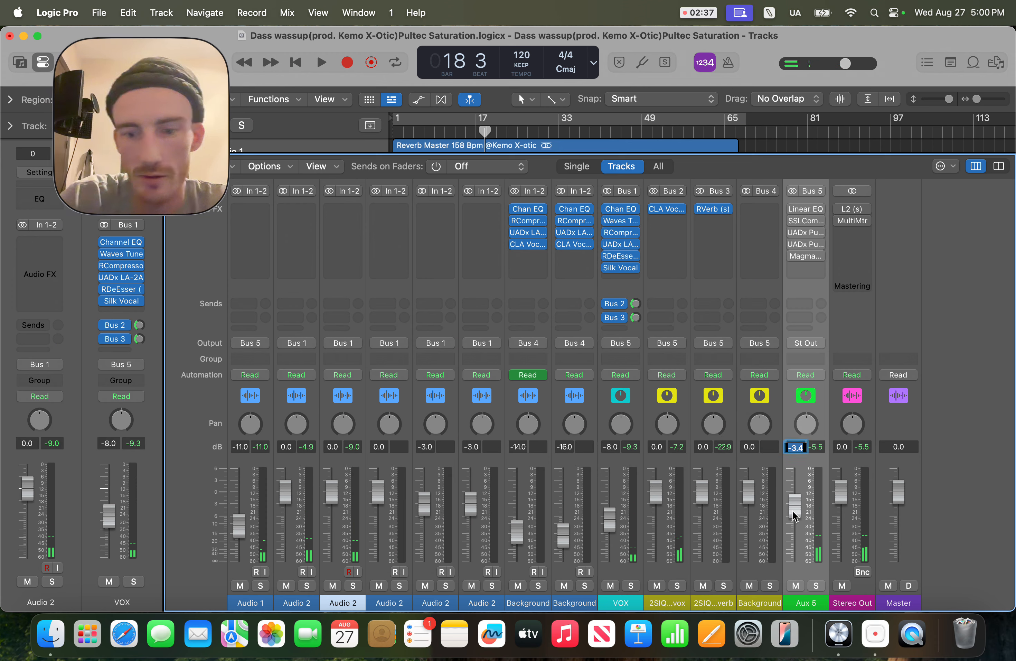
pyautogui.write('0')
pyautogui.press('Return')
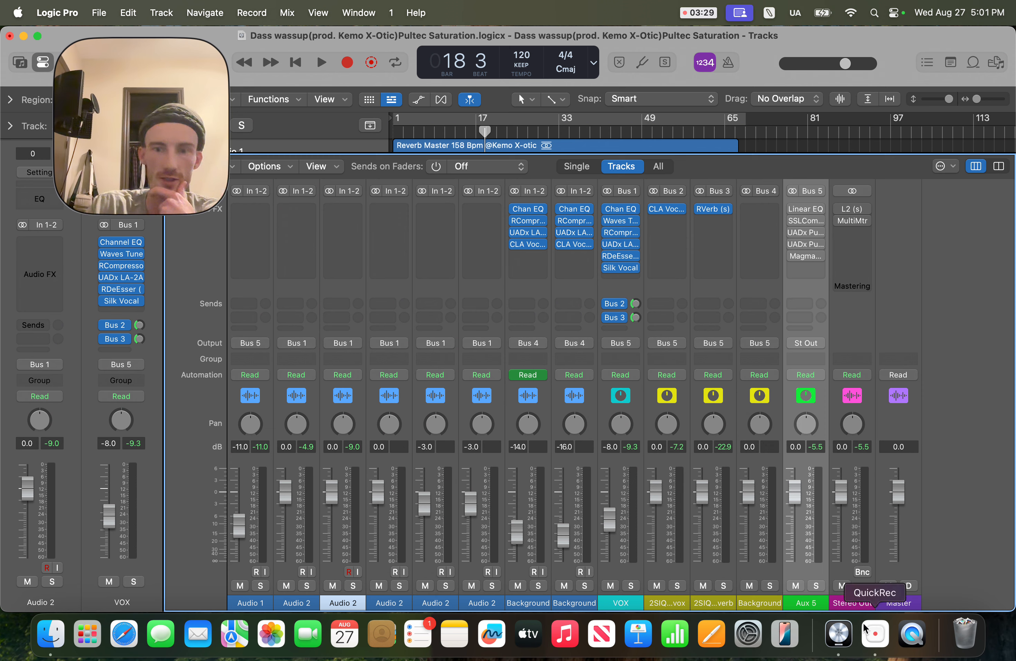
# Step: Open the Linear Phase EQ on the Aux 5 channel and play the song to view its analyzer
pyautogui.click(853, 604)
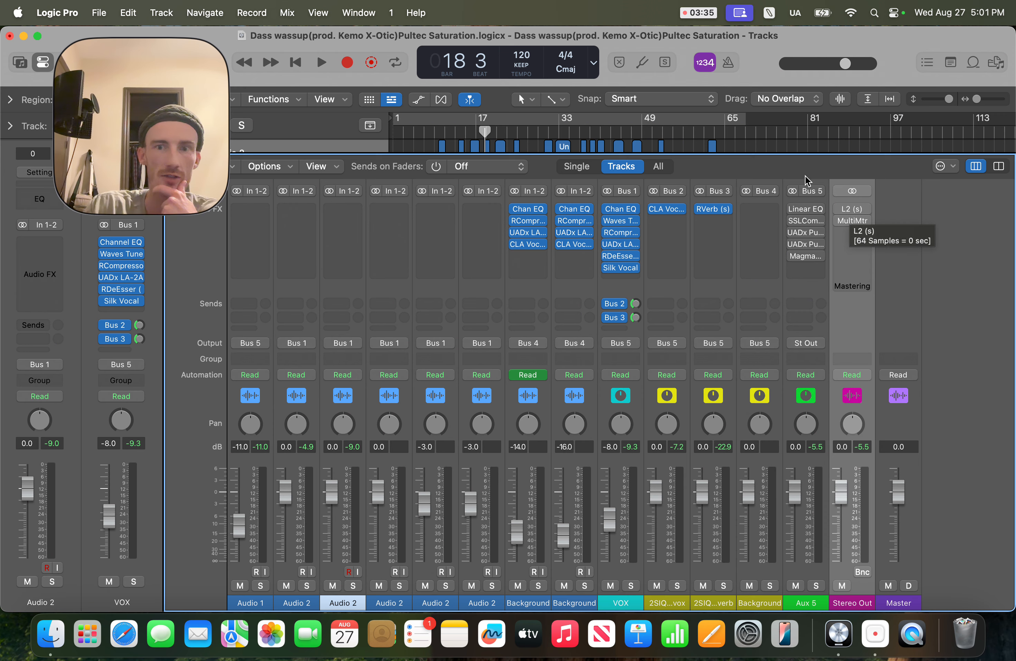
pyautogui.click(810, 606)
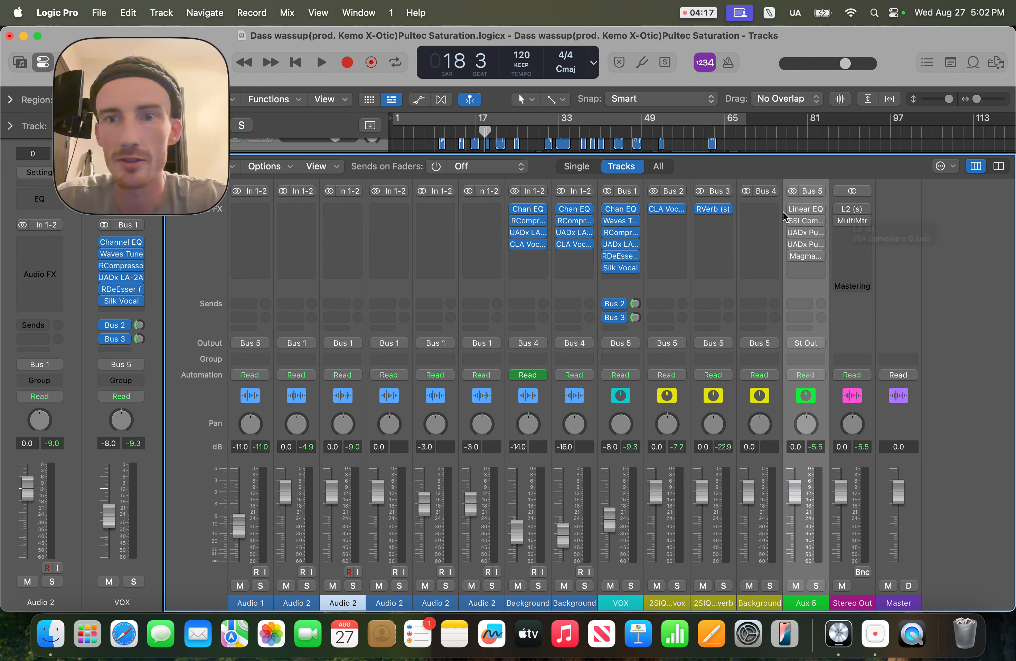
pyautogui.press('space')
pyautogui.click(814, 211)
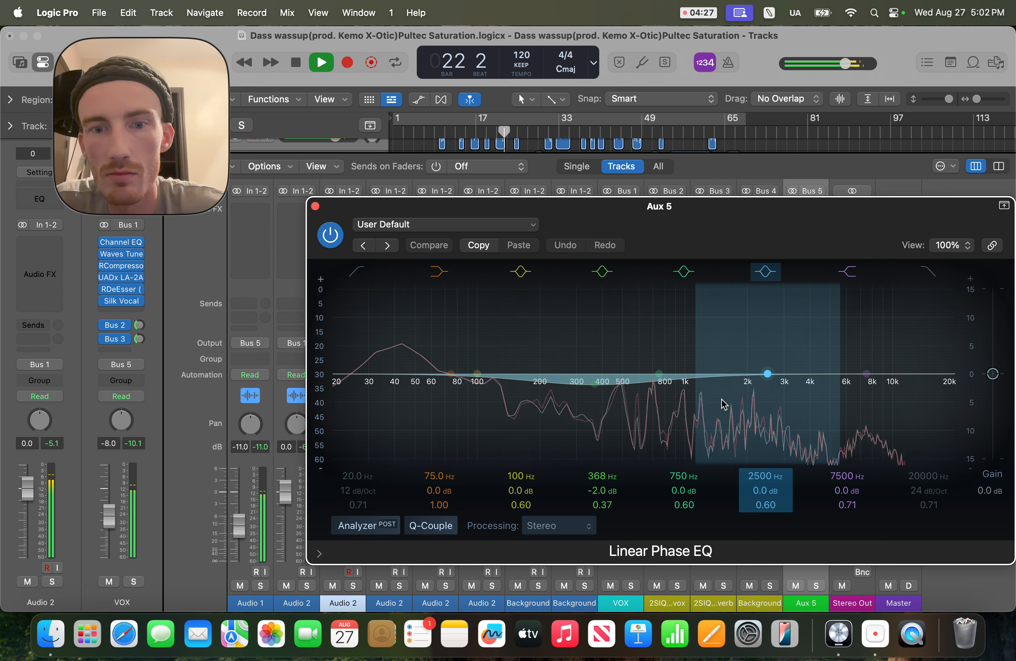
pyautogui.press('space')
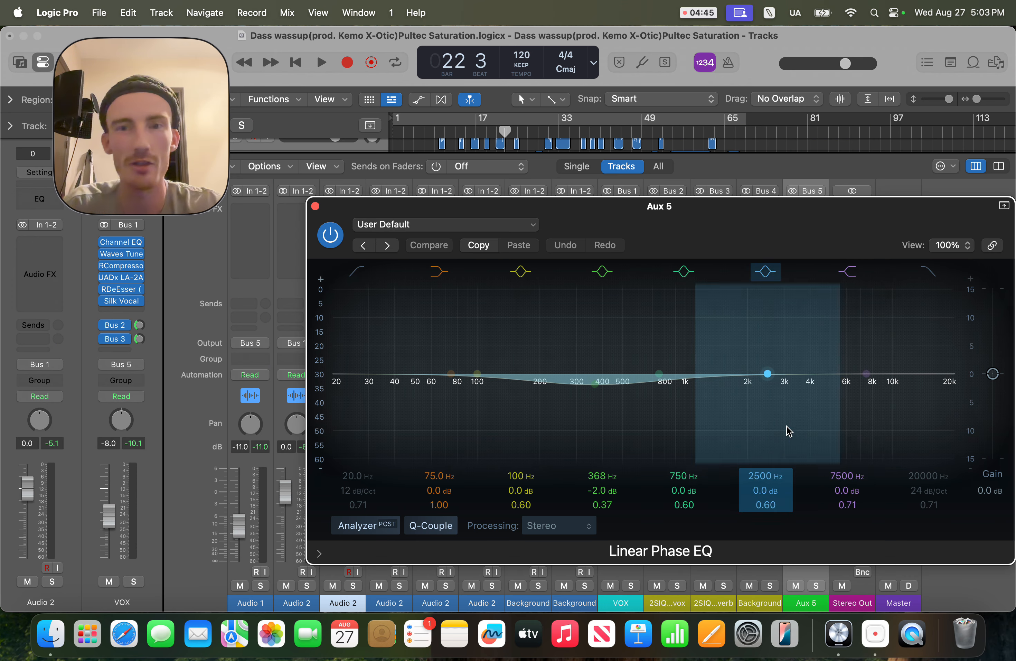
# Step: Play and stop the song again while watching the EQ, then close the Linear Phase EQ window
pyautogui.press('space')
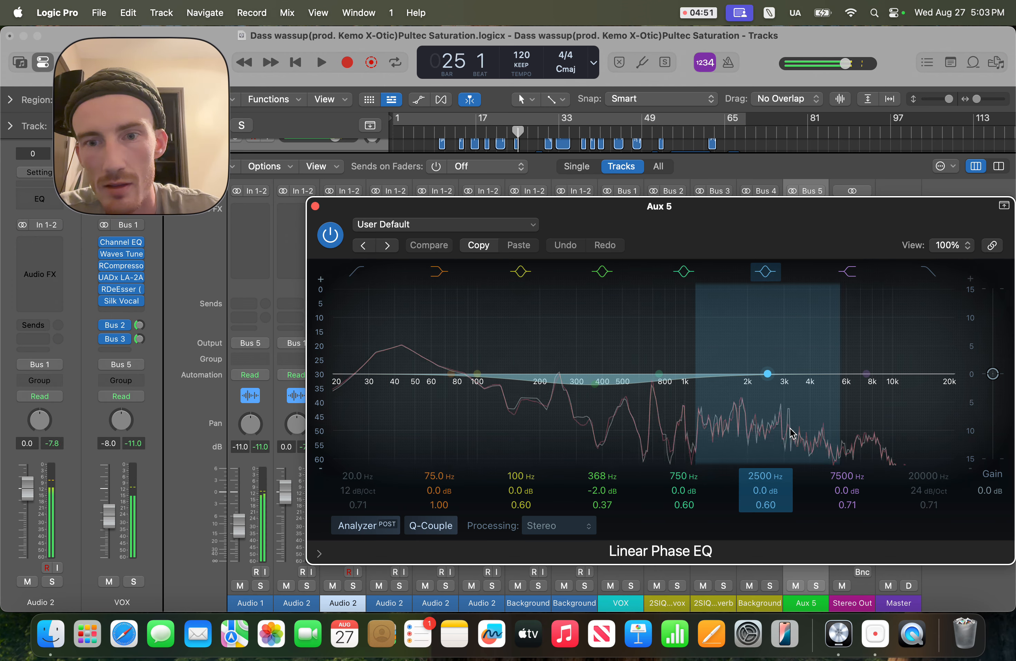
pyautogui.press('space')
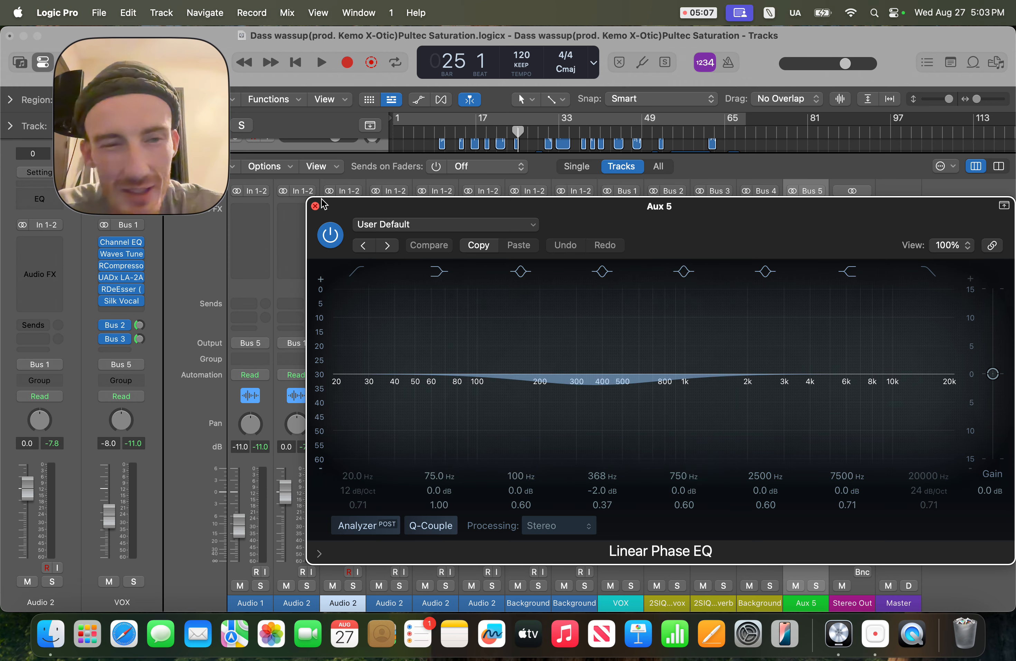
pyautogui.click(315, 206)
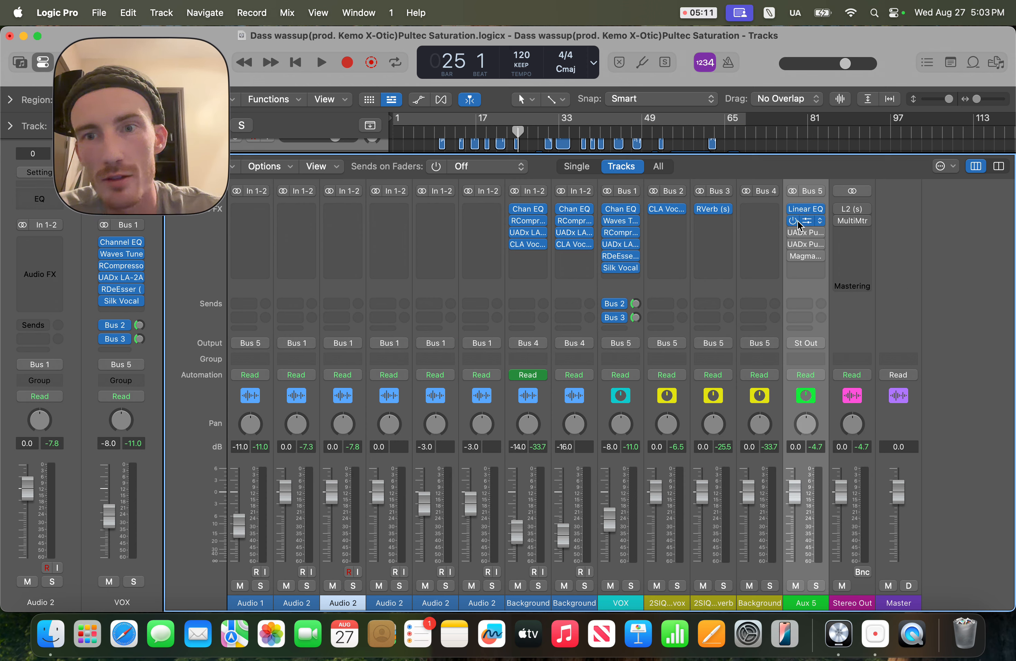
# Step: Open the SSLComp plugin on Aux 5 and move its window higher on screen
pyautogui.click(808, 222)
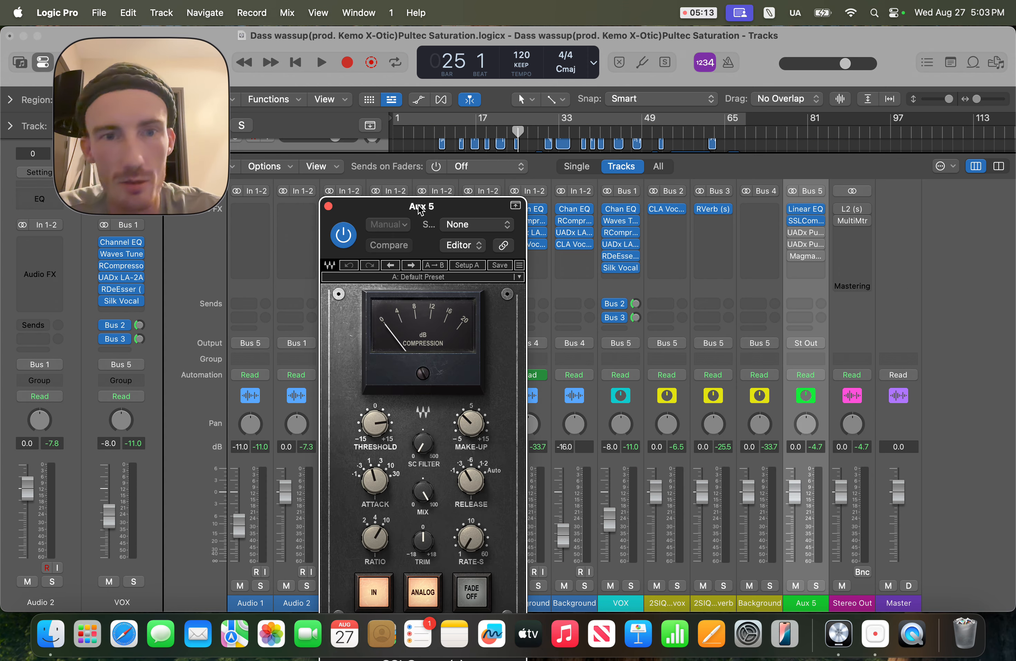
pyautogui.moveTo(420, 208); pyautogui.dragTo(437, 98)
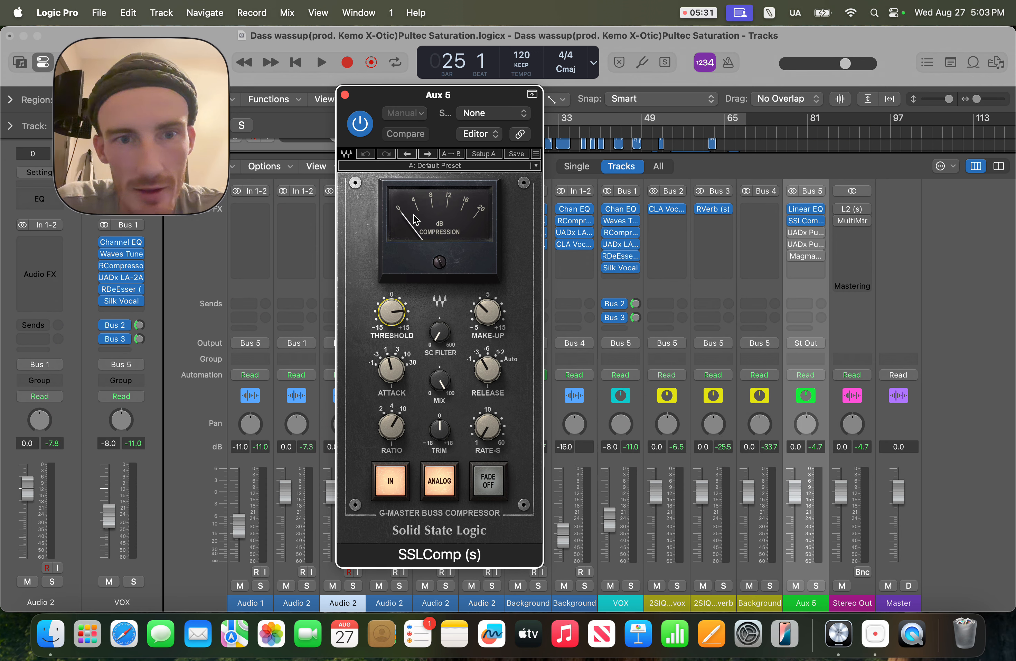
# Step: Play and stop the song while watching the SSLComp compression meter, then close the SSLComp window
pyautogui.press('space')
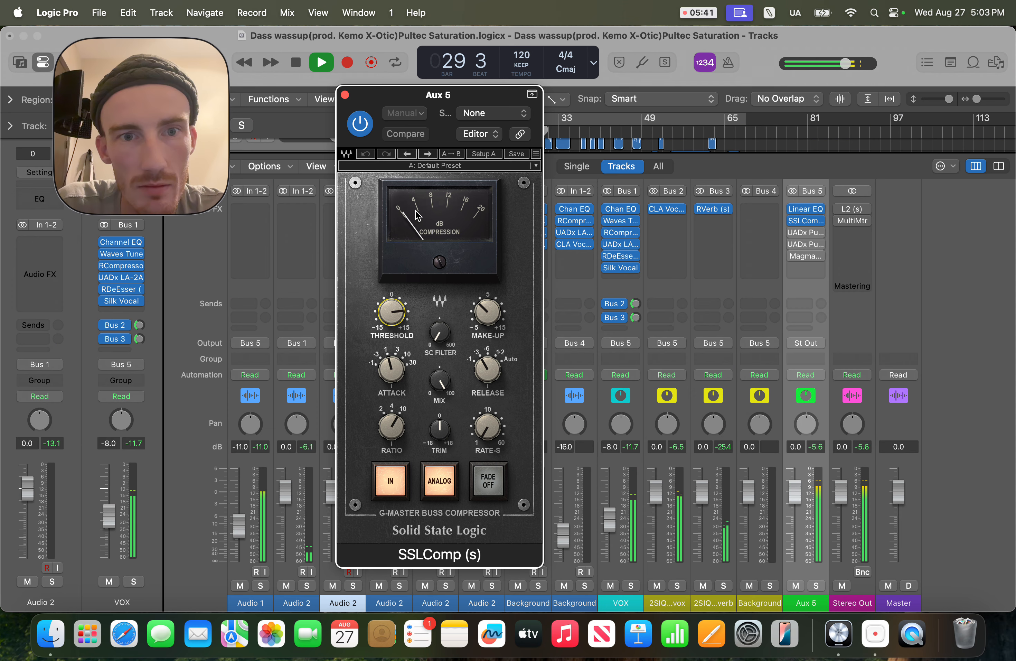
pyautogui.press('space')
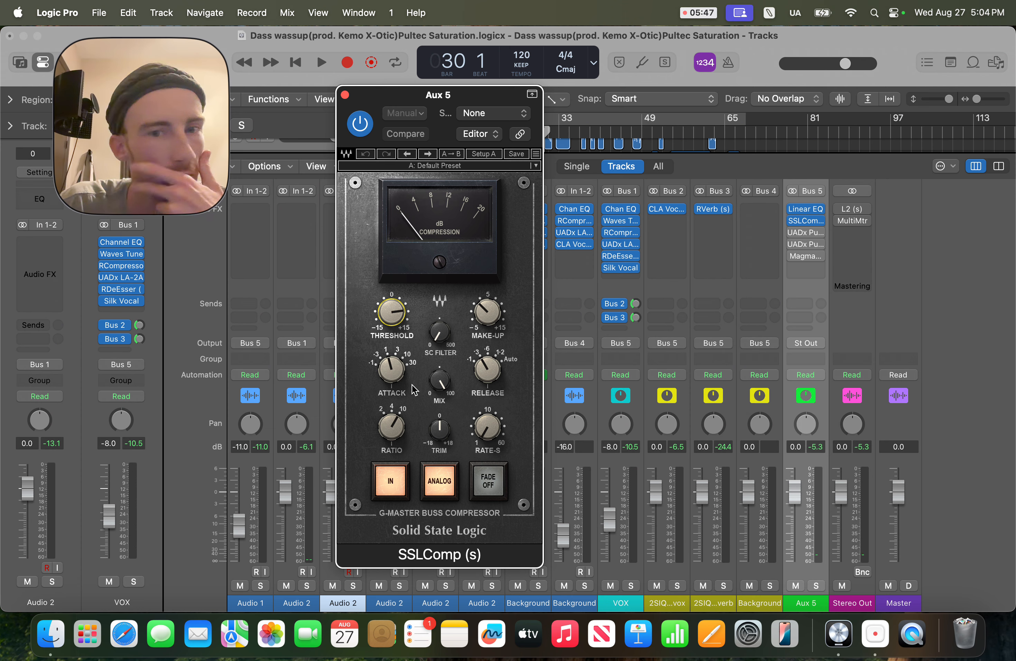
pyautogui.click(493, 323)
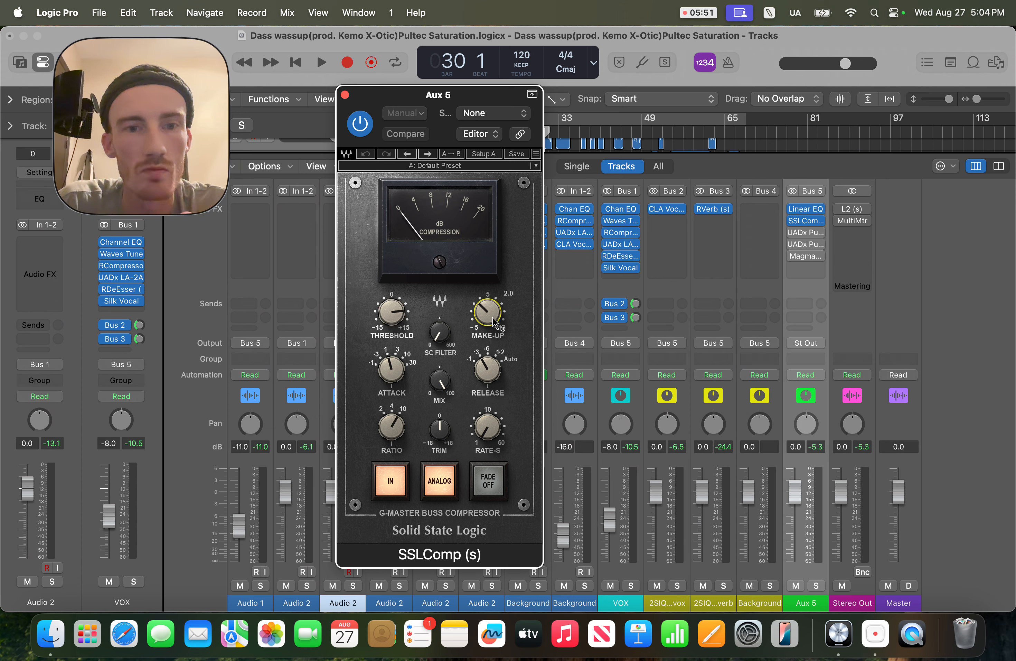
pyautogui.click(345, 95)
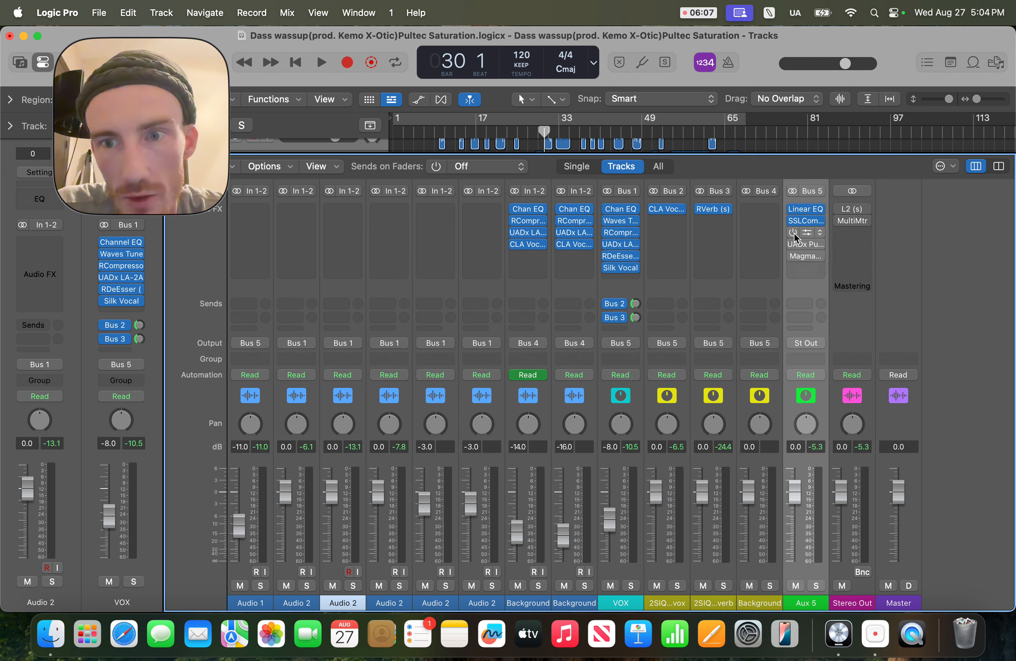
# Step: Open the UADx Pultec EQP-1A plugin on the Aux 5 channel and move its window to the left
pyautogui.click(807, 235)
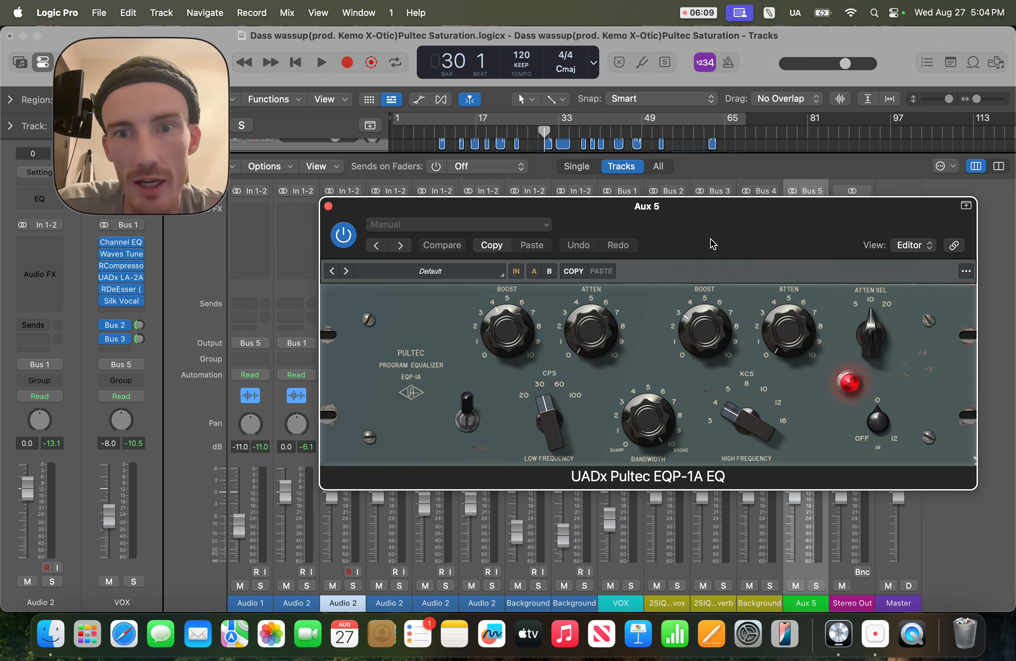
pyautogui.moveTo(712, 243); pyautogui.dragTo(399, 277)
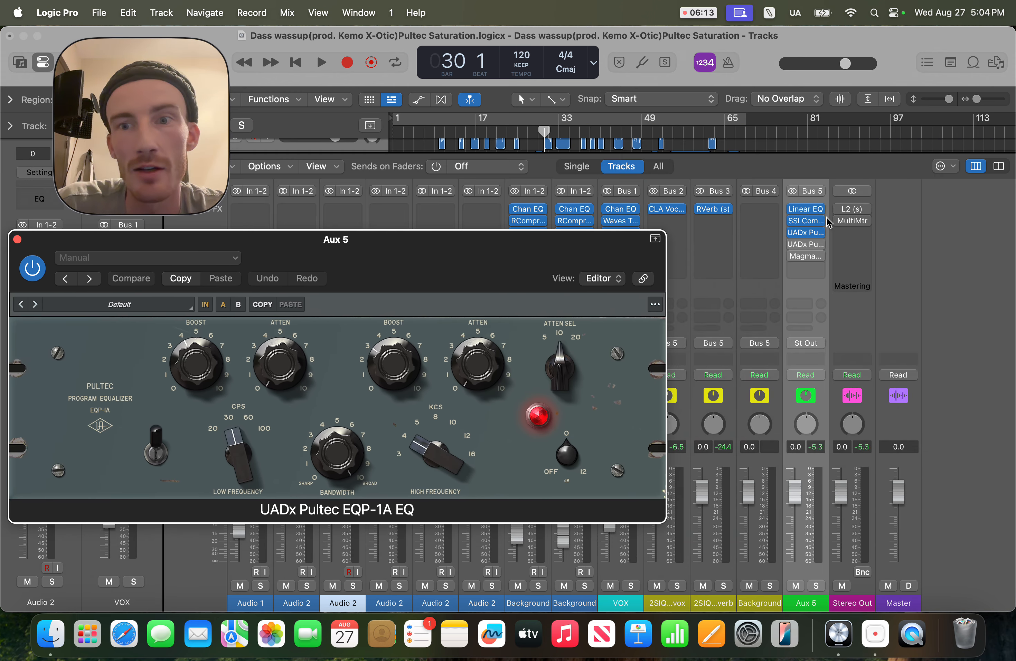
# Step: Reopen and close the SSLComp and Linear Phase EQ windows on Aux 5 for comparison
pyautogui.click(804, 222)
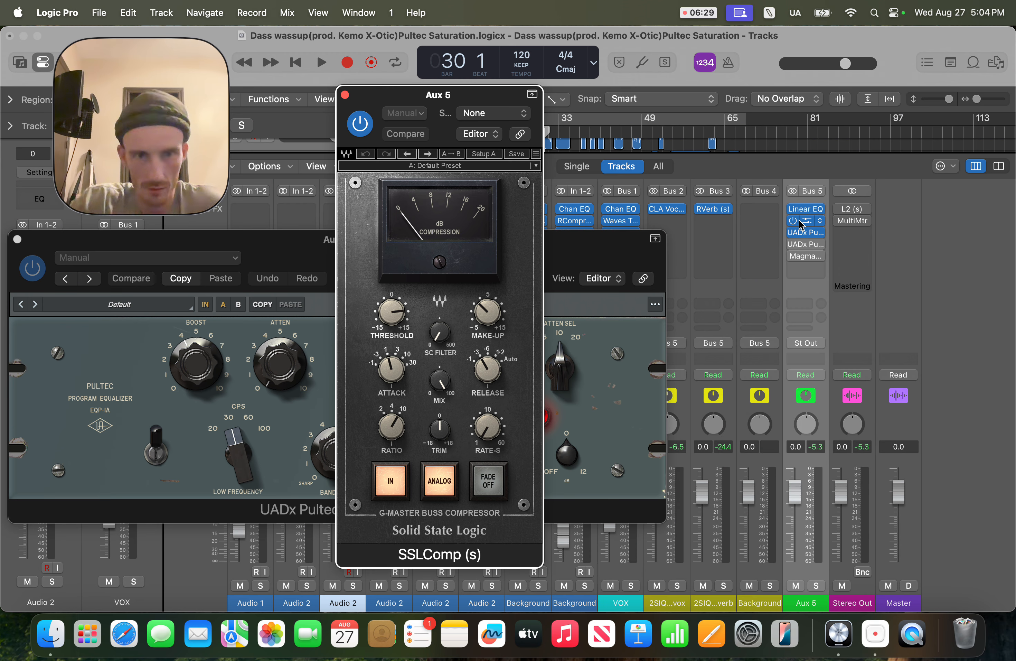
pyautogui.click(345, 95)
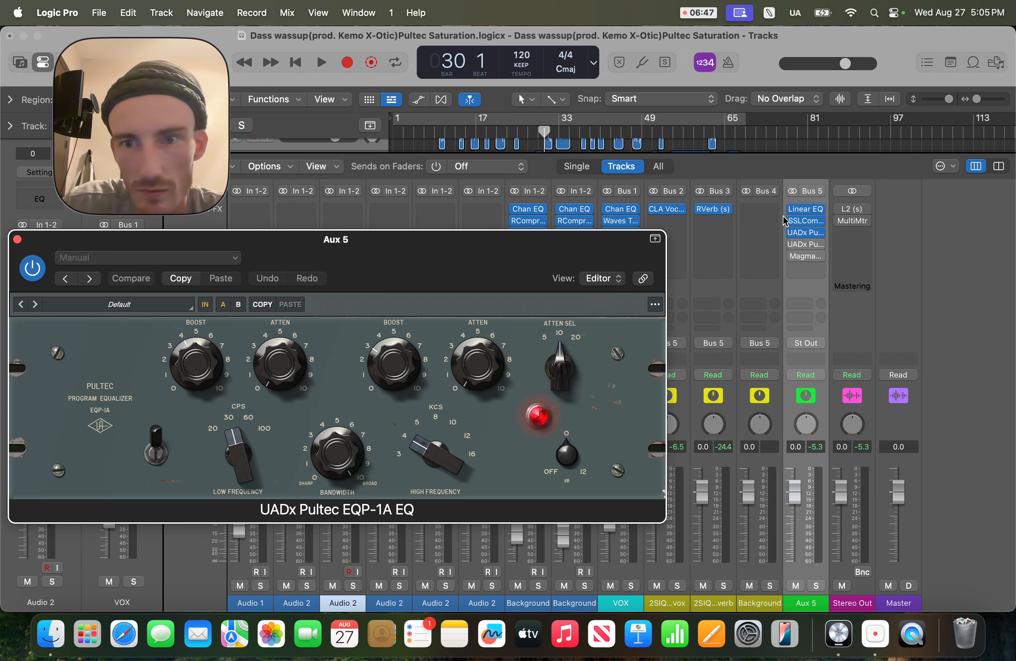
pyautogui.click(807, 210)
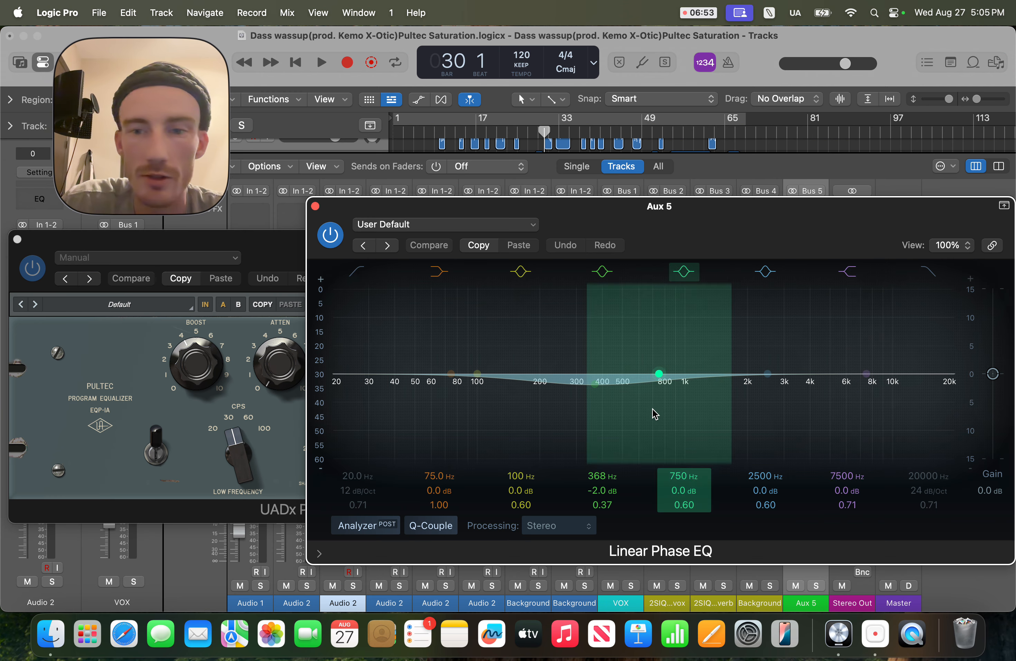
pyautogui.click(315, 208)
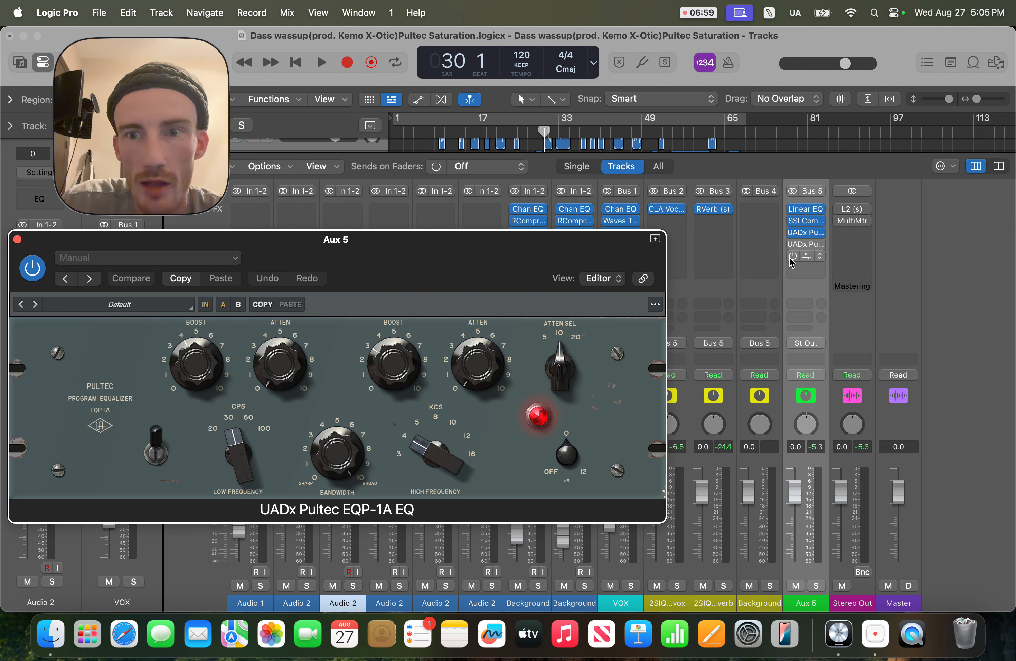
# Step: Open the UADx Pultec MEQ-5 EQ on Aux 5 and bring it in front of the EQP-1A window
pyautogui.click(790, 245)
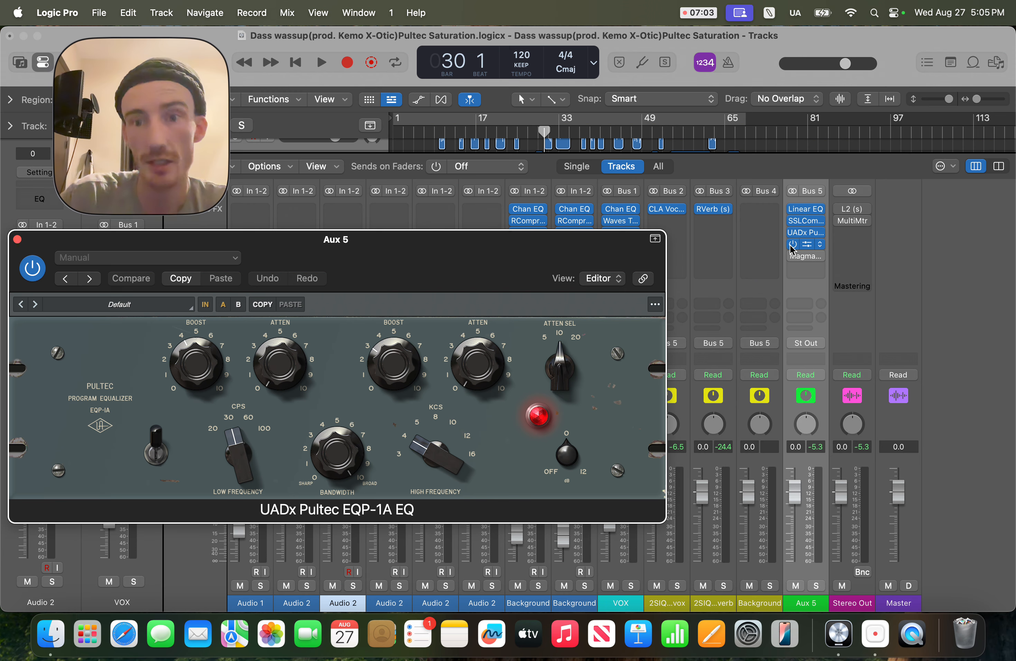
pyautogui.click(808, 241)
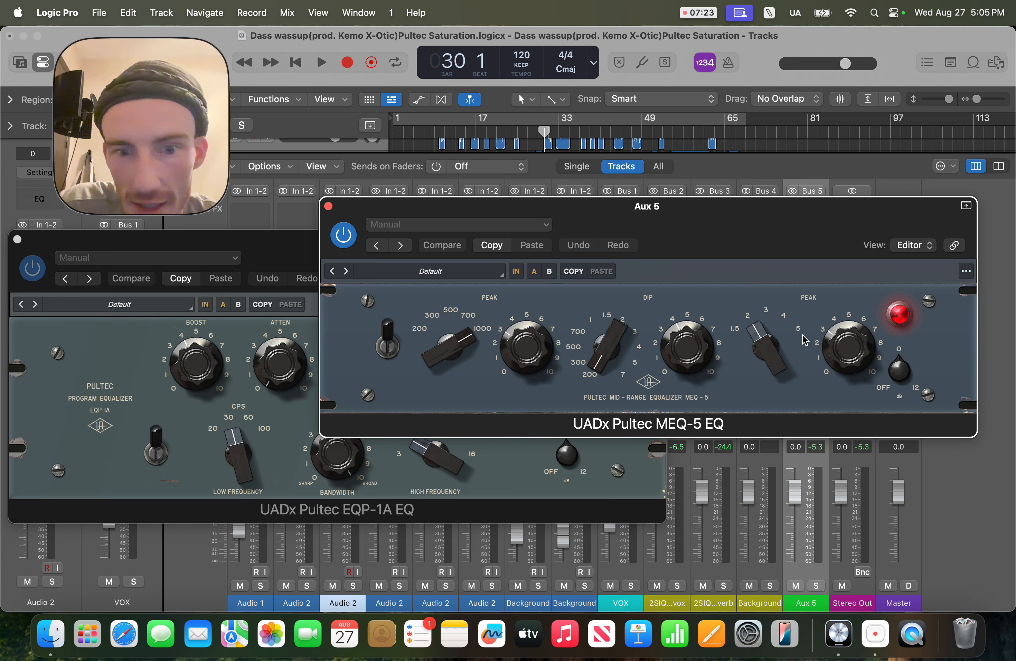
pyautogui.click(310, 253)
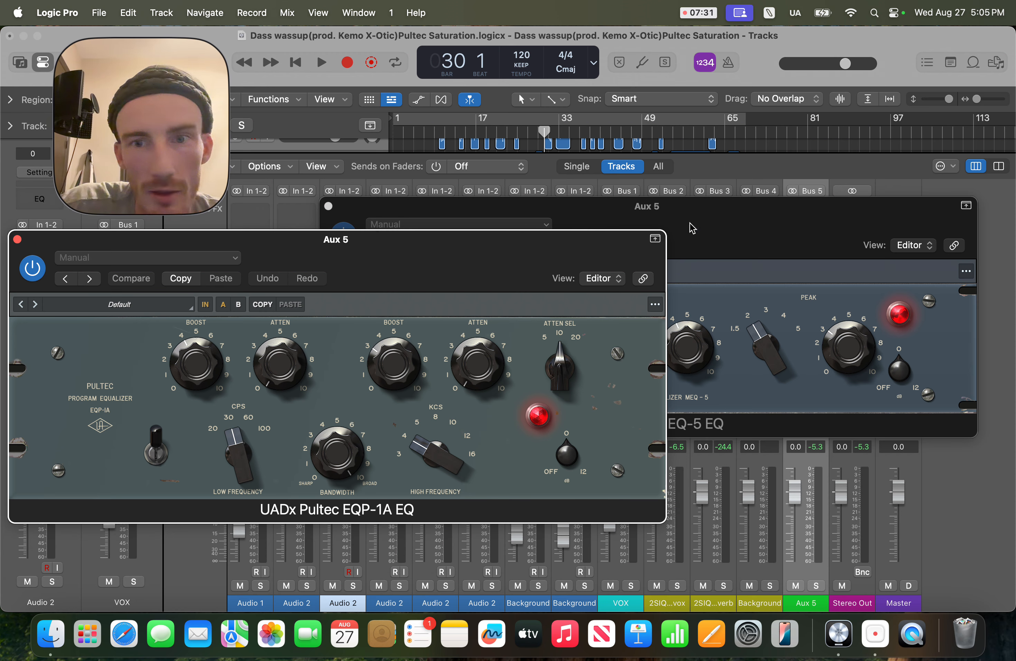
pyautogui.click(725, 219)
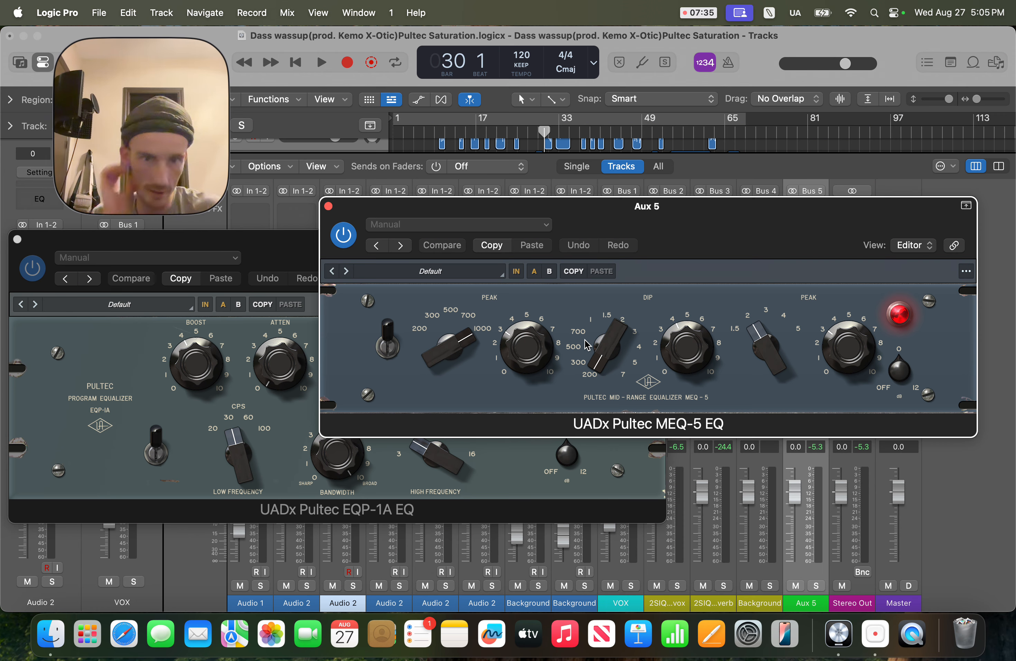
# Step: Examine the MEQ-5 peak frequency settings, play and stop the song, then close the MEQ-5 window
pyautogui.click(489, 299)
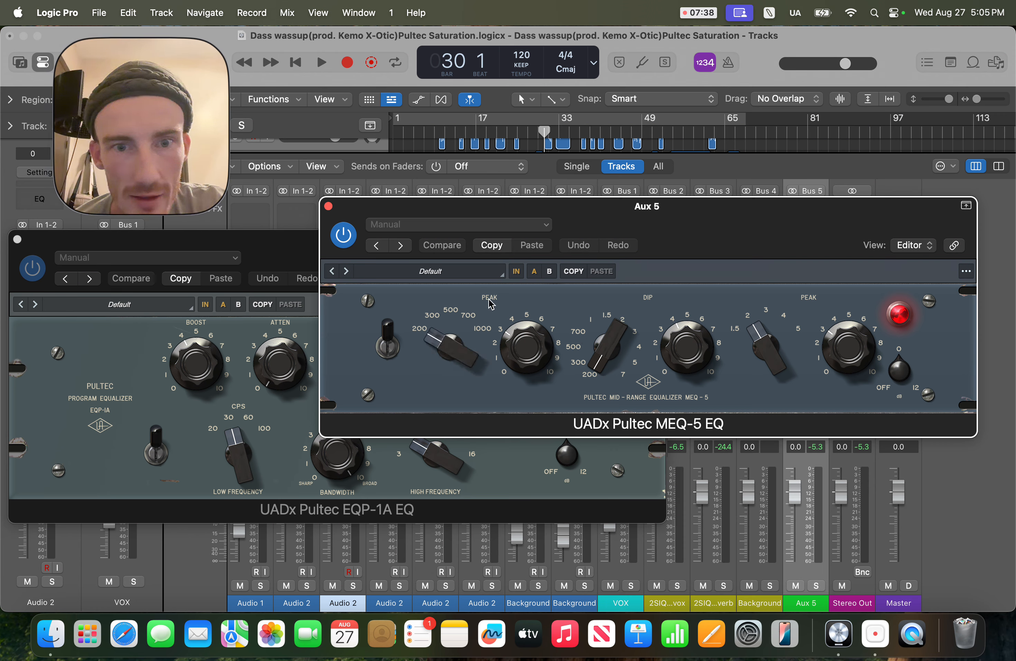
pyautogui.click(483, 328)
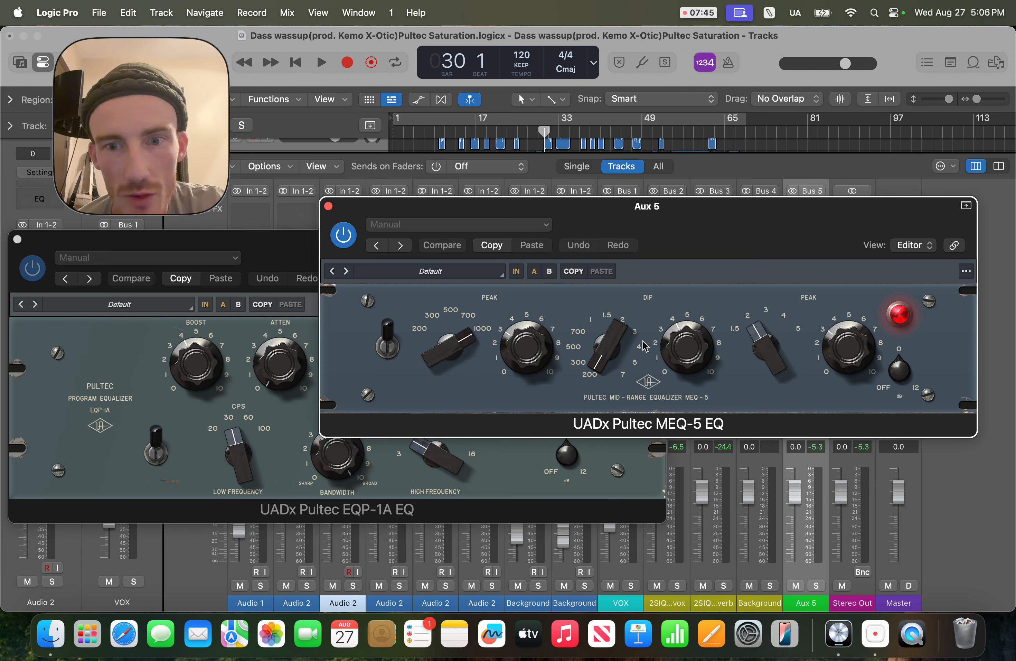
pyautogui.press('space')
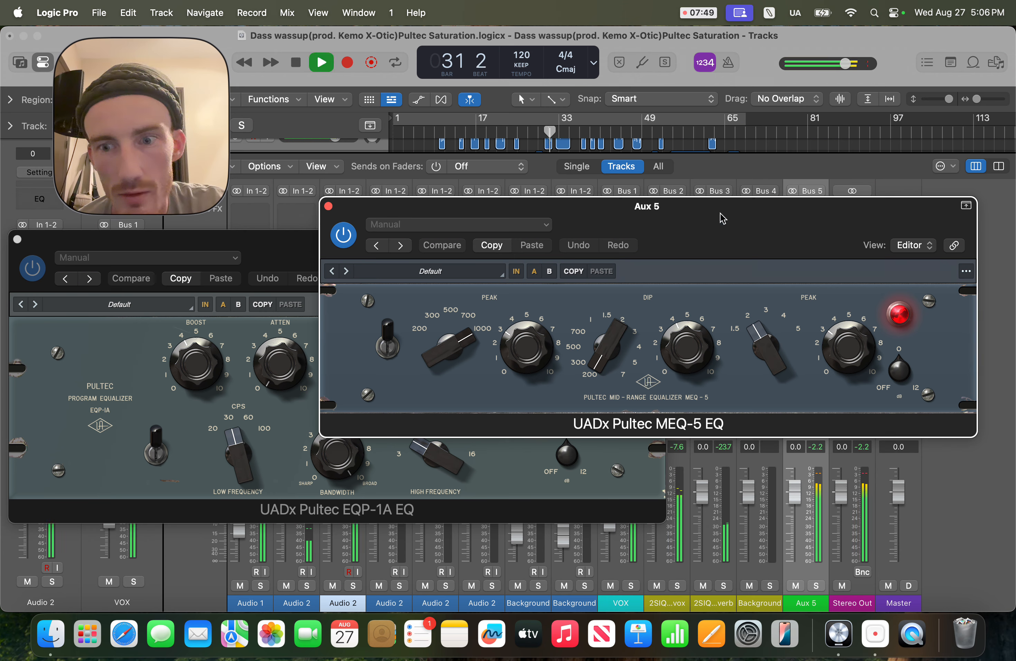
pyautogui.press('space')
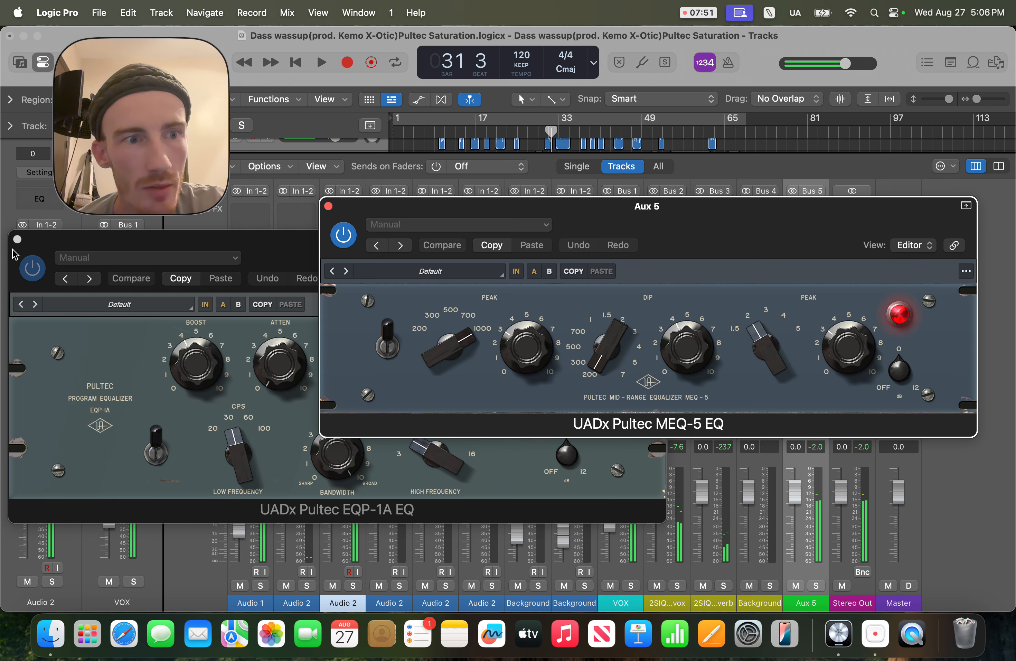
pyautogui.click(329, 206)
# Step: Play and stop the song again while viewing the EQP-1A, then close its window
pyautogui.press('space')
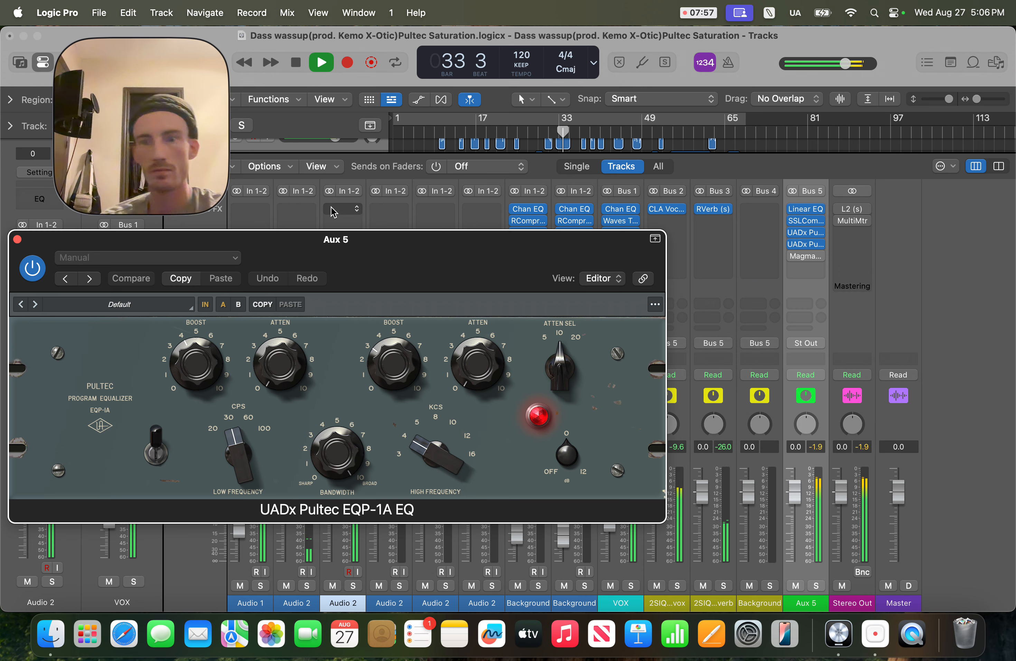
pyautogui.press('space')
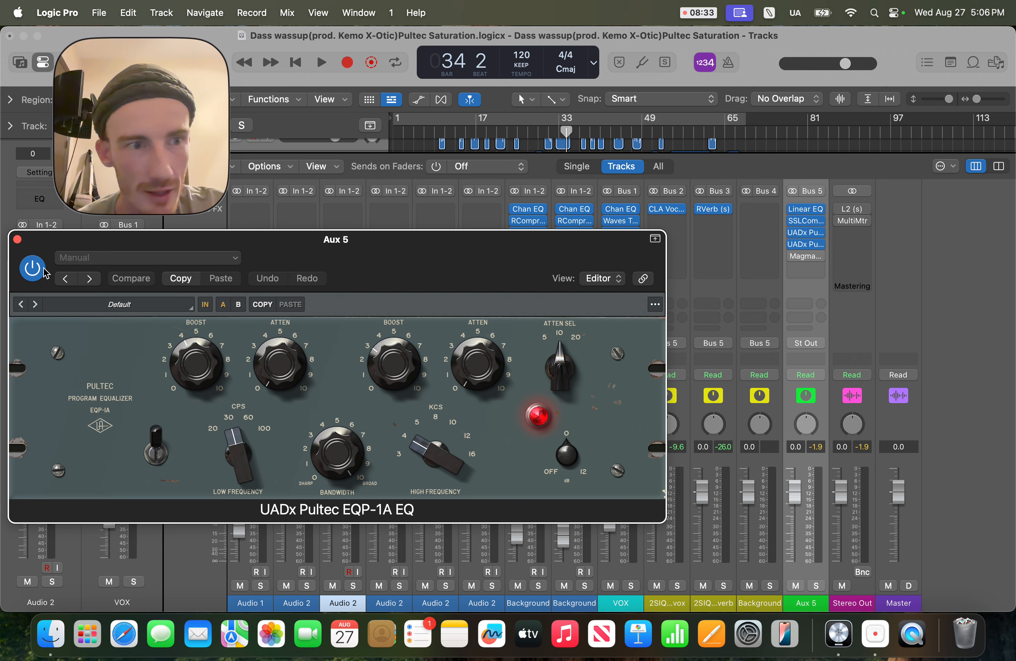
pyautogui.click(18, 240)
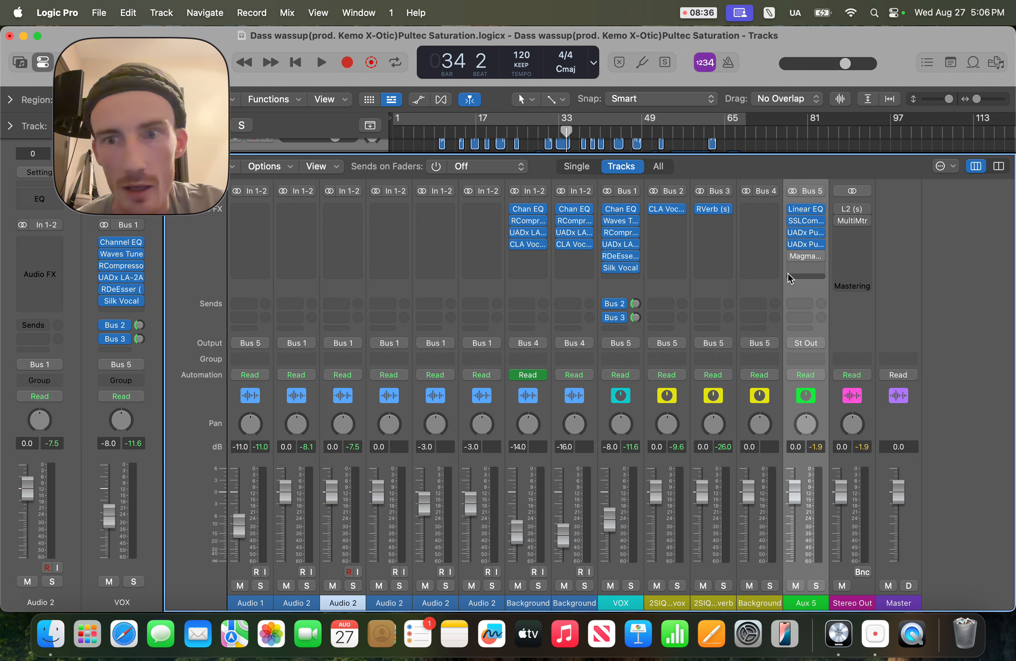
# Step: Reopen the UADx Pultec MEQ-5 on Aux 5 and move its window up and to the left
pyautogui.click(806, 243)
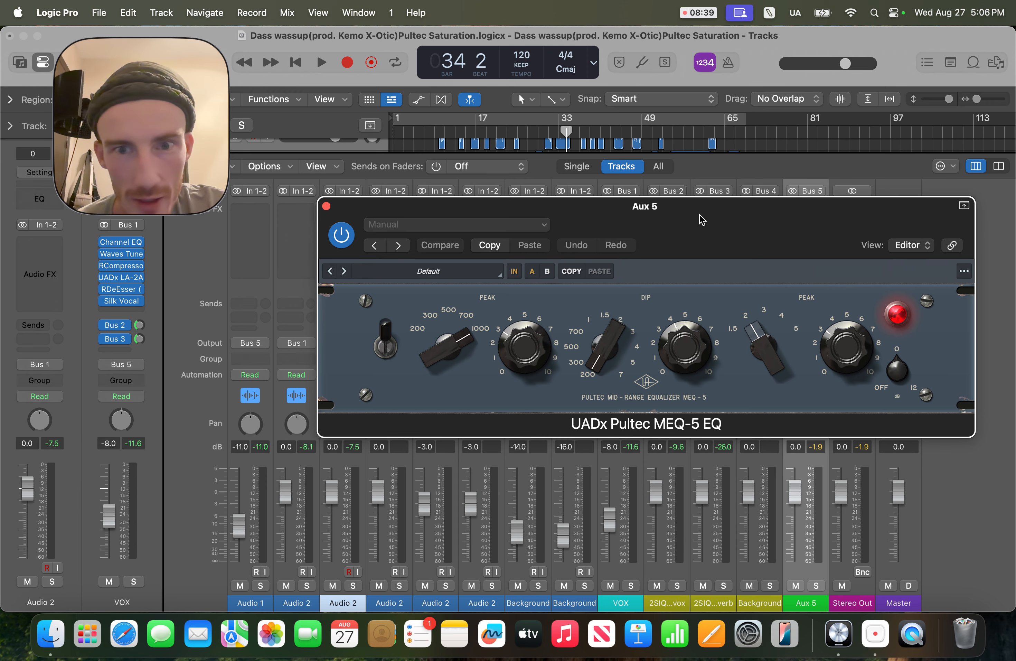
pyautogui.moveTo(704, 220); pyautogui.dragTo(638, 198)
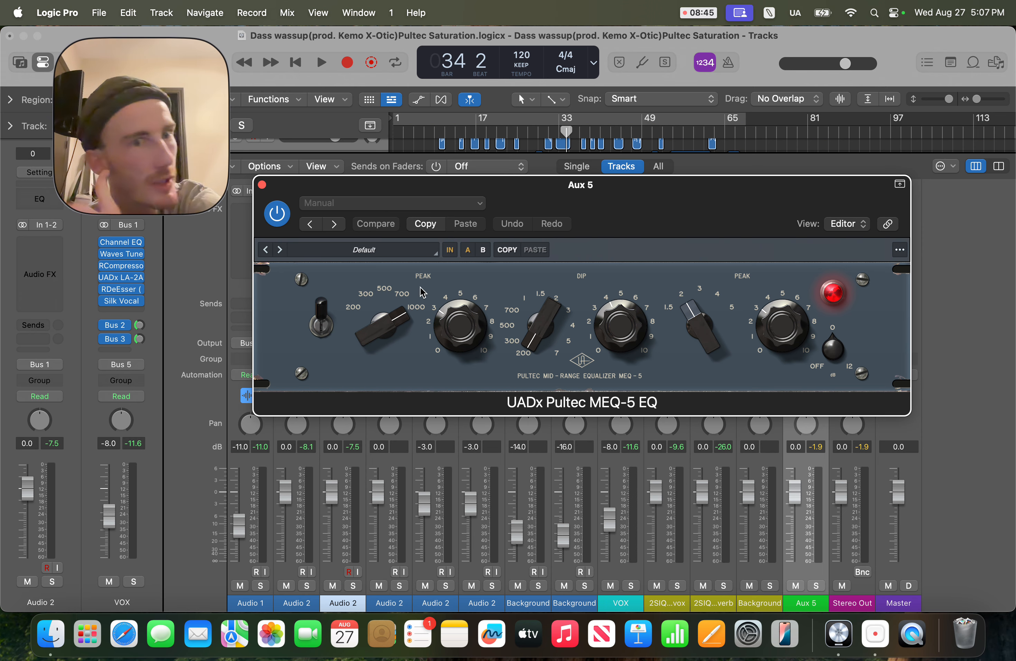
pyautogui.moveTo(763, 222); pyautogui.dragTo(577, 227)
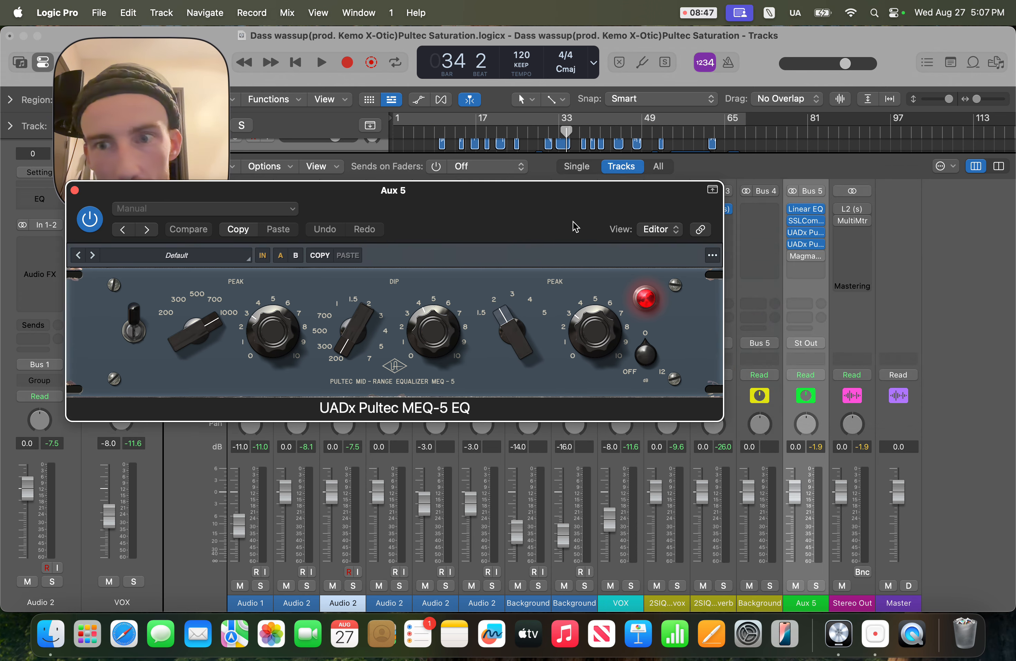
# Step: Open the Linear Phase EQ on Aux 5 beside it, then close both EQ windows
pyautogui.click(805, 209)
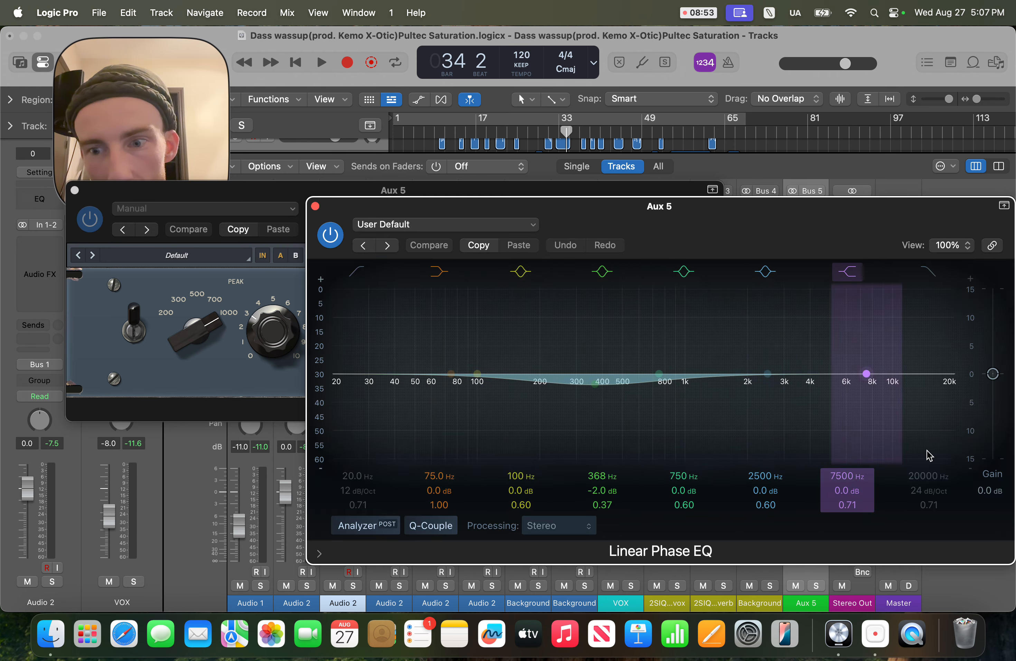
pyautogui.click(258, 192)
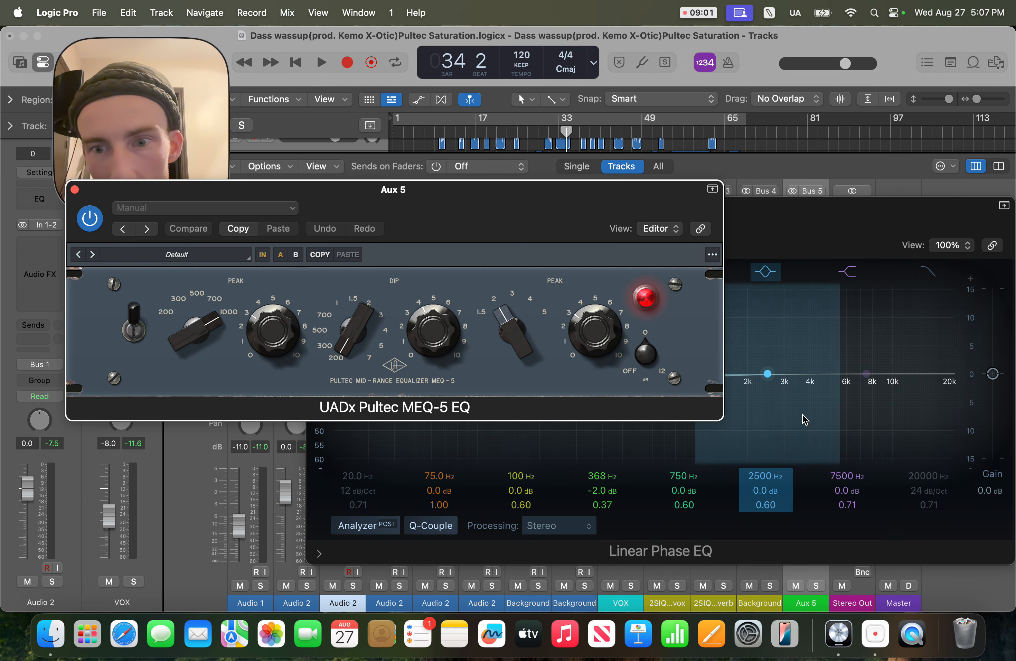
pyautogui.click(74, 190)
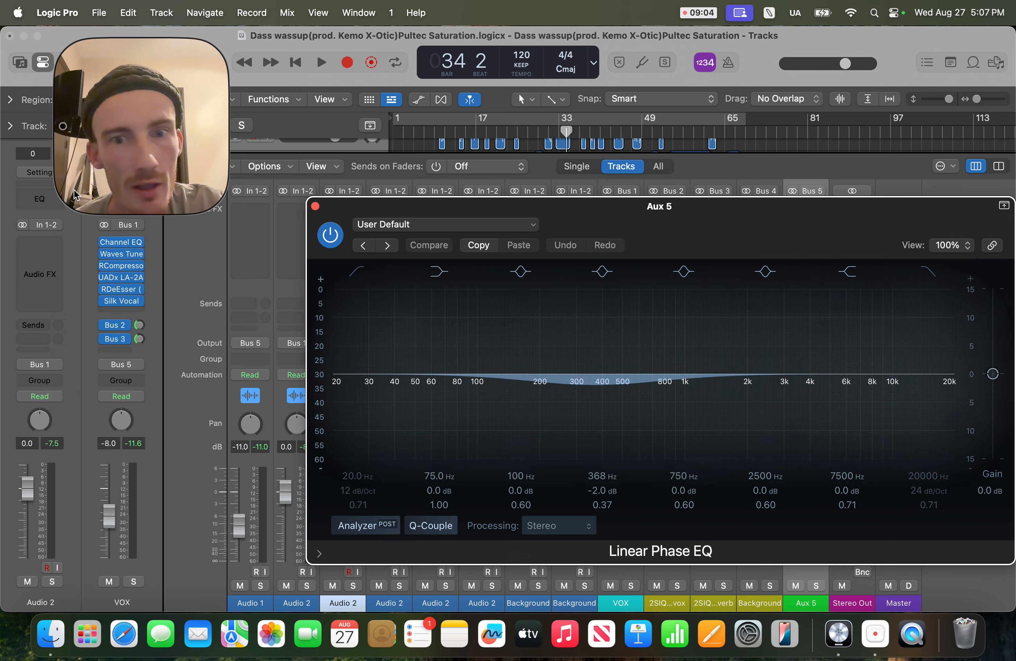
pyautogui.click(315, 207)
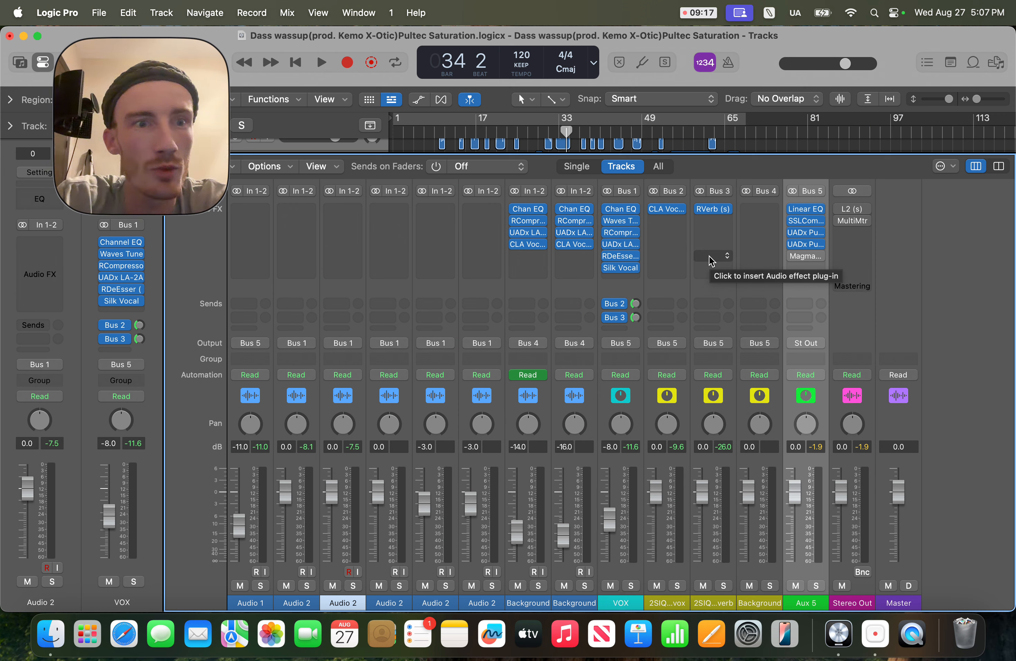
# Step: Play and stop the song twice while watching the Aux 5 and Stereo Out level meters
pyautogui.press('space')
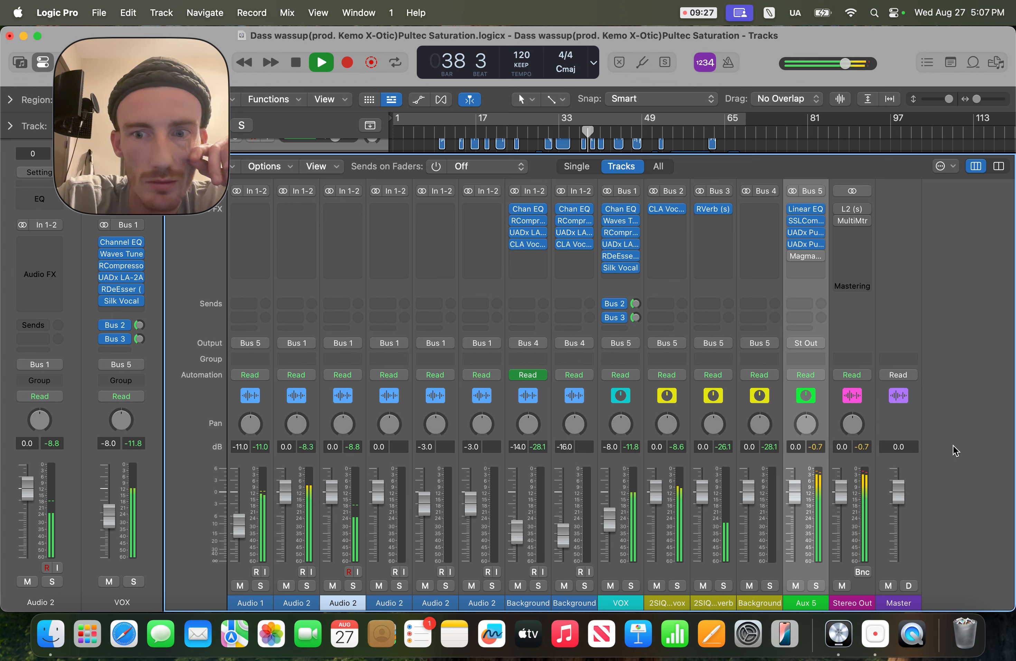
pyautogui.press('space')
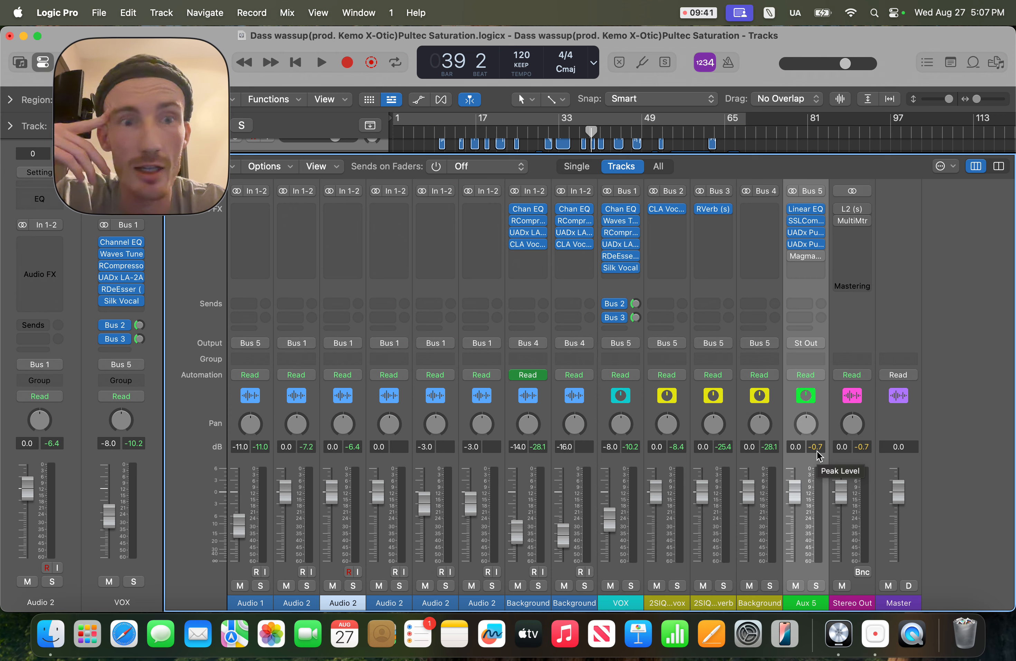
pyautogui.press('space')
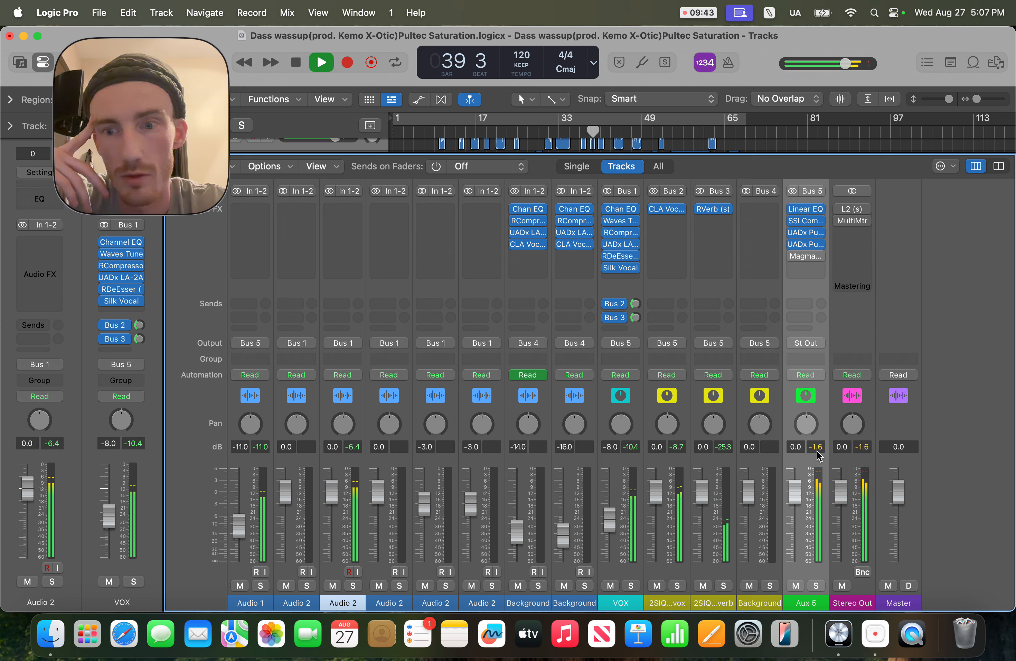
pyautogui.press('space')
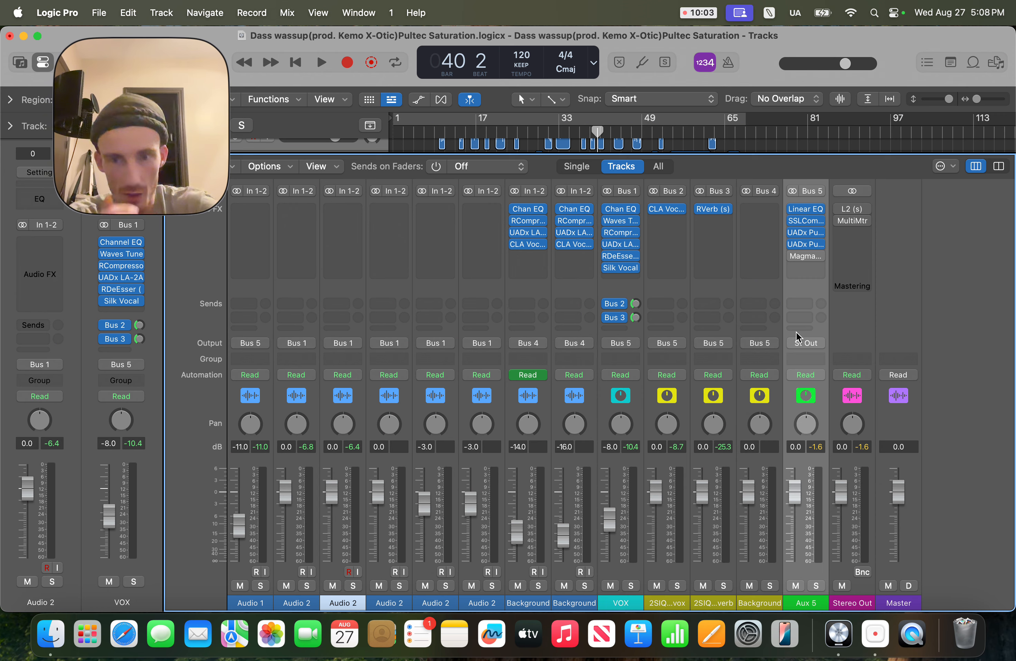
# Step: Set the Aux 5 fader volume to -4 dB
pyautogui.click(791, 499)
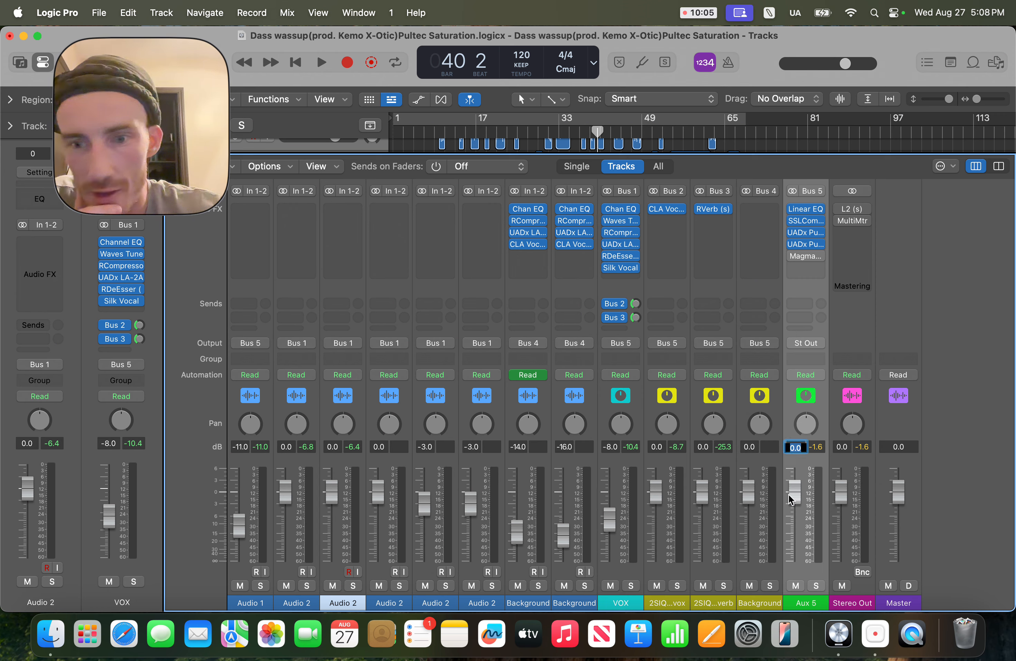
pyautogui.write('-4')
pyautogui.press('Return')
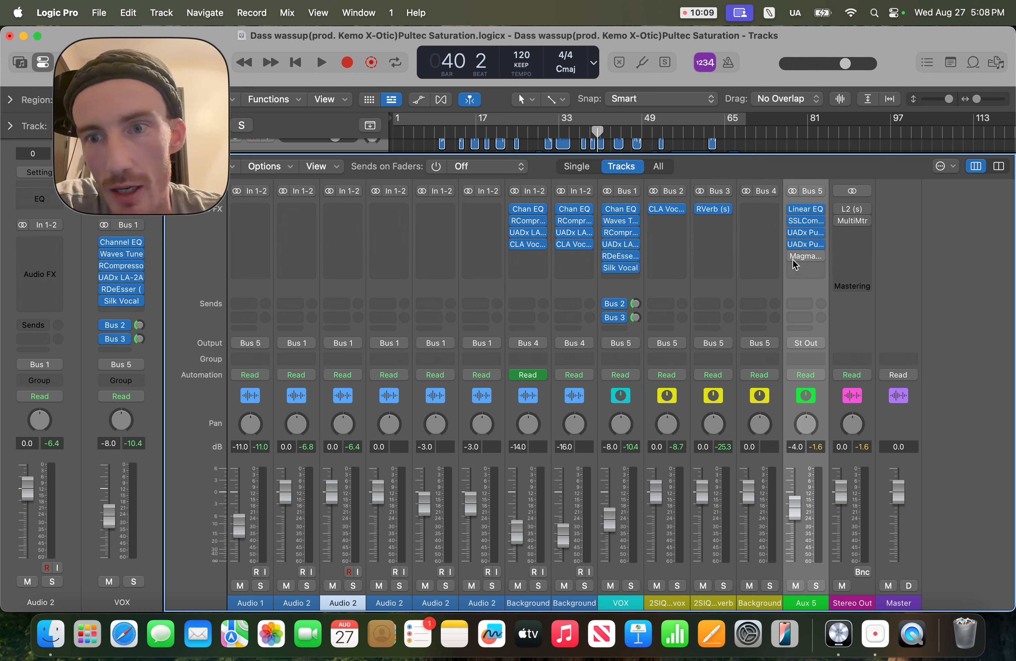
pyautogui.moveTo(793, 257)
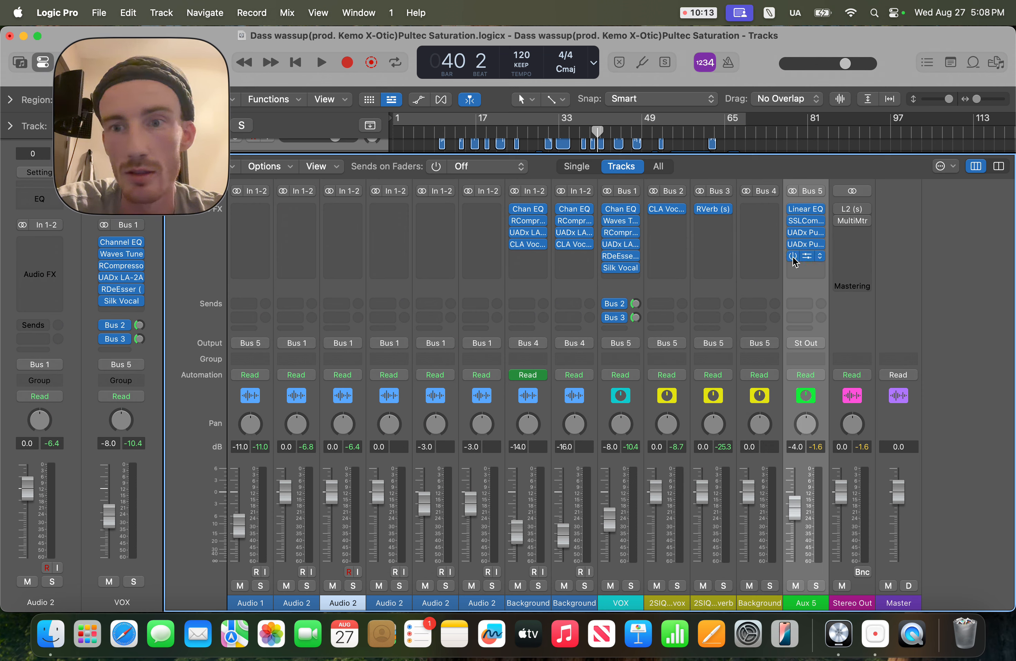
# Step: Insert Magma BB Tubes in the next free effect slot on Aux 5 and close its plugin window
pyautogui.click(807, 255)
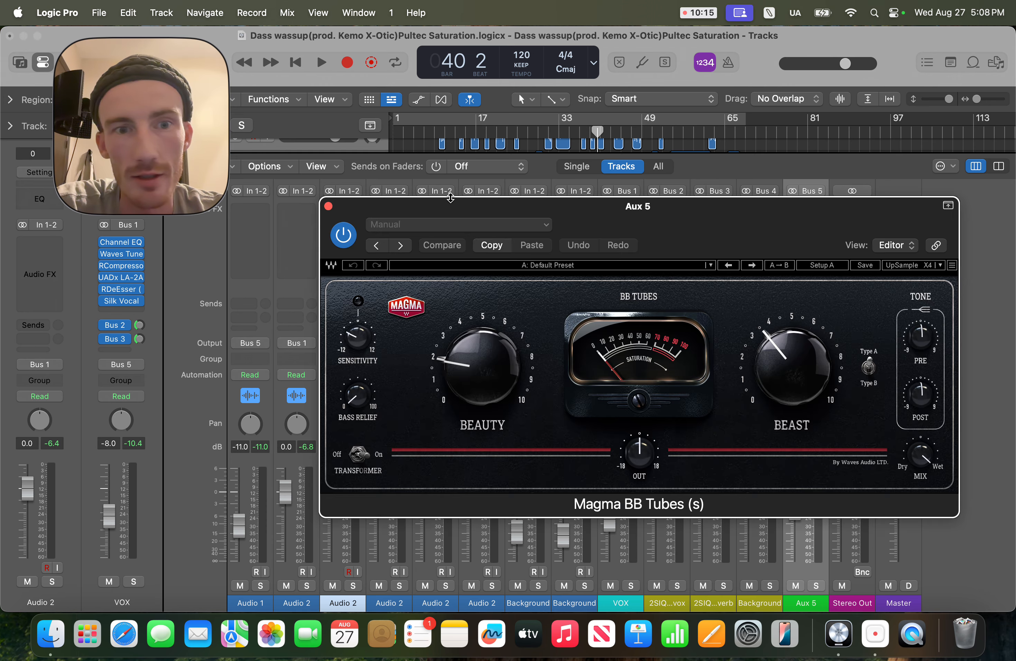
pyautogui.click(328, 206)
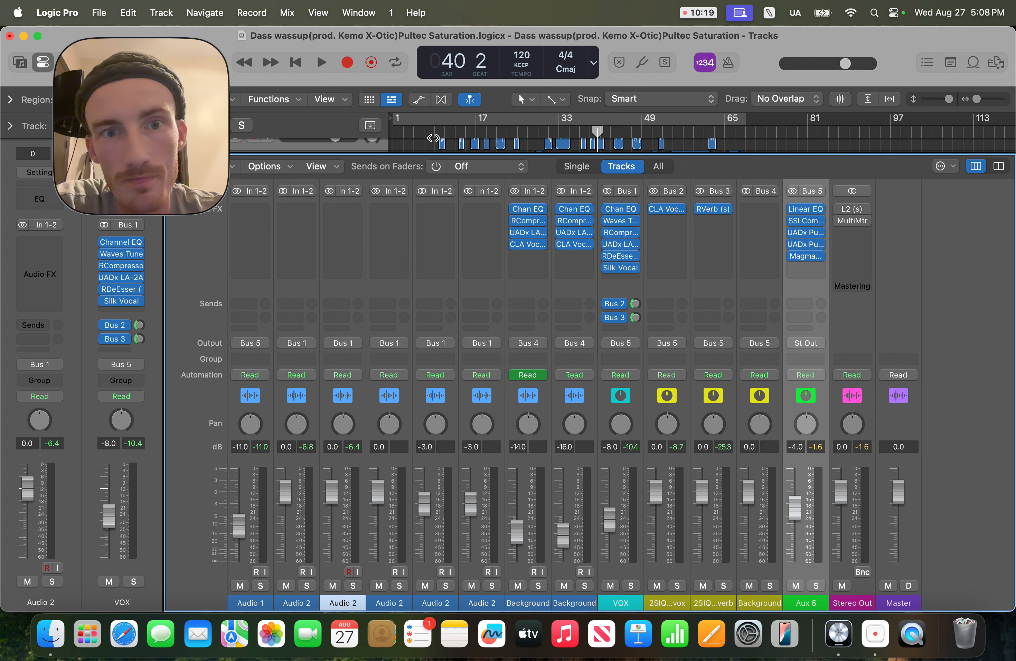
# Step: Play the song from around bar 8 and stop it while listening to the mix bus
pyautogui.click(434, 137)
pyautogui.press('space')
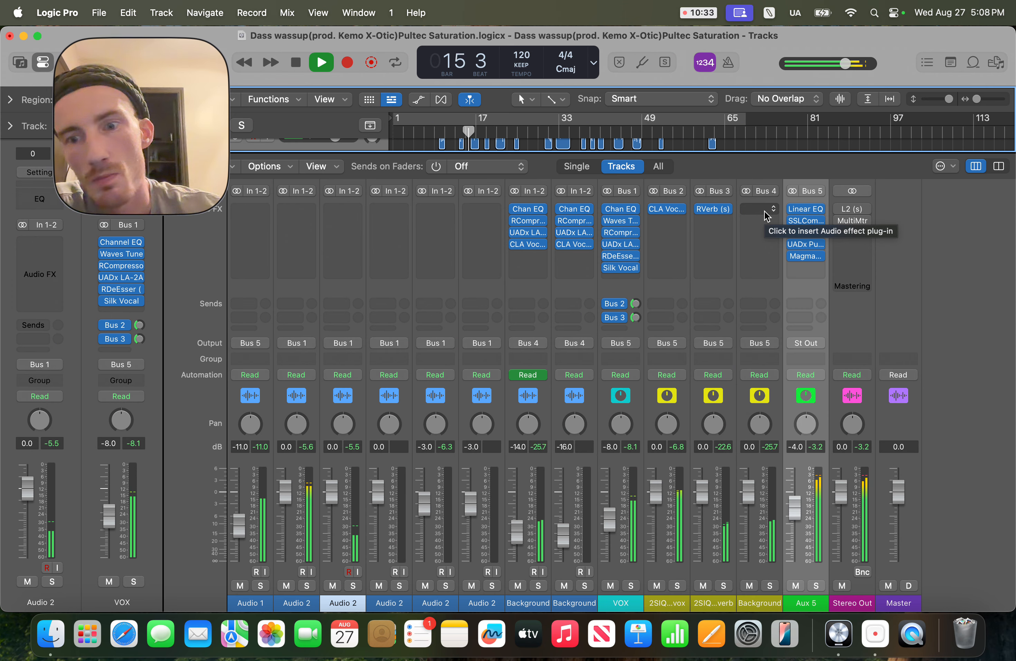
pyautogui.press('space')
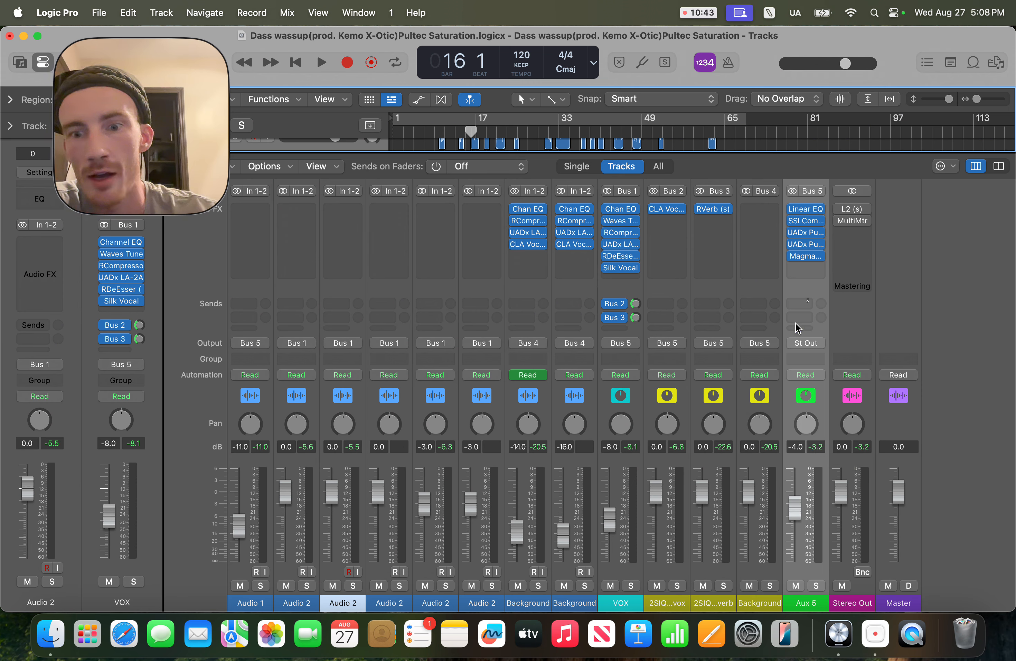
# Step: Enable the L2 limiter on the Stereo Out channel and open its plugin window
pyautogui.click(840, 209)
pyautogui.click(851, 210)
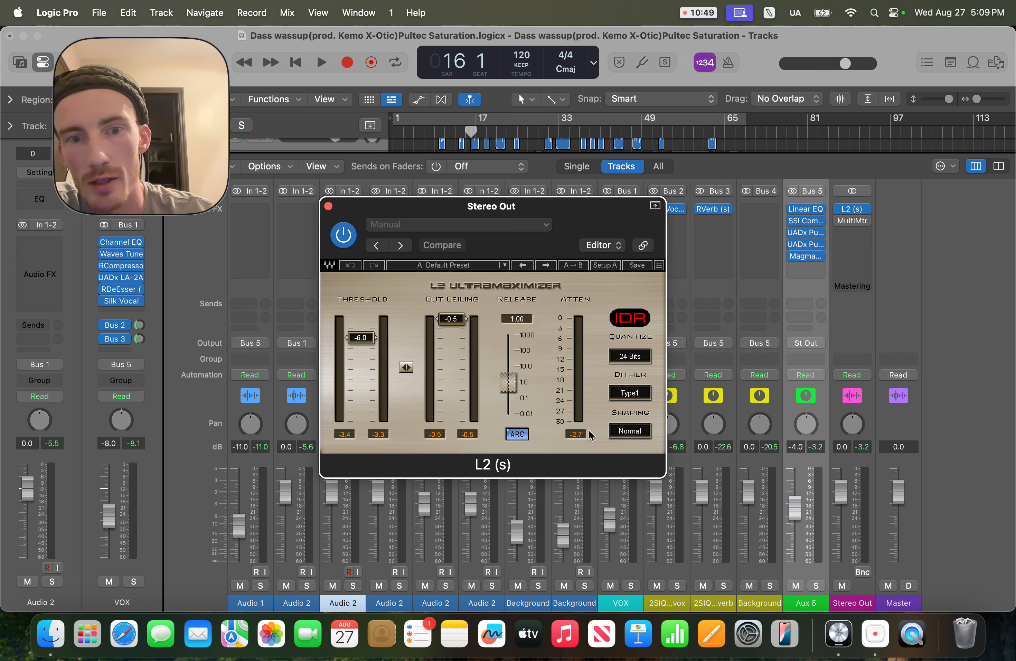
# Step: Play and stop the song twice while watching the L2 threshold and attenuation meters
pyautogui.press('space')
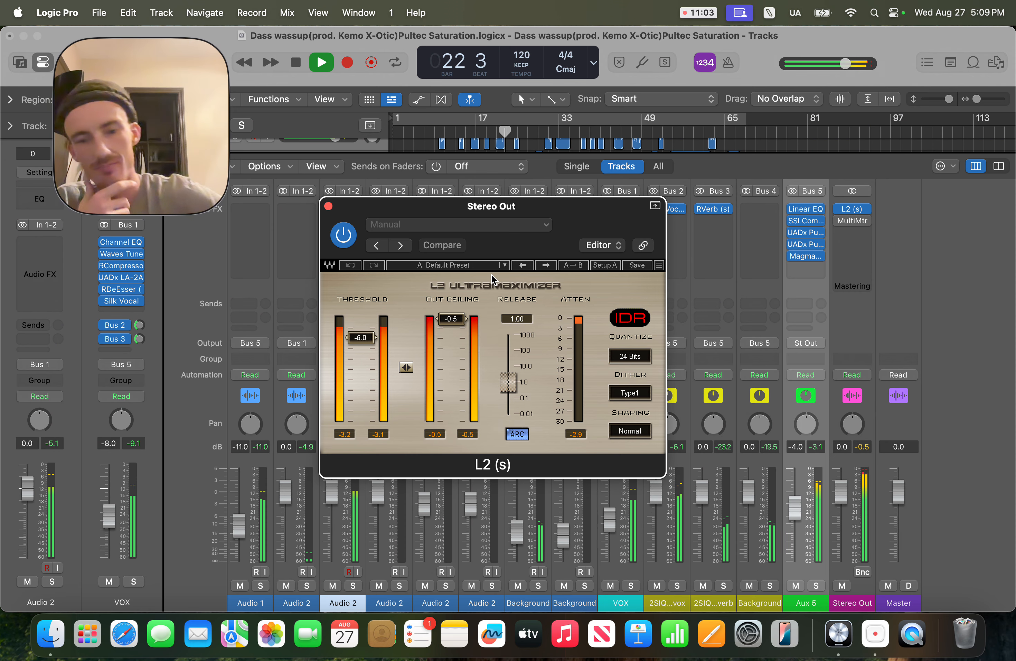
pyautogui.press('space')
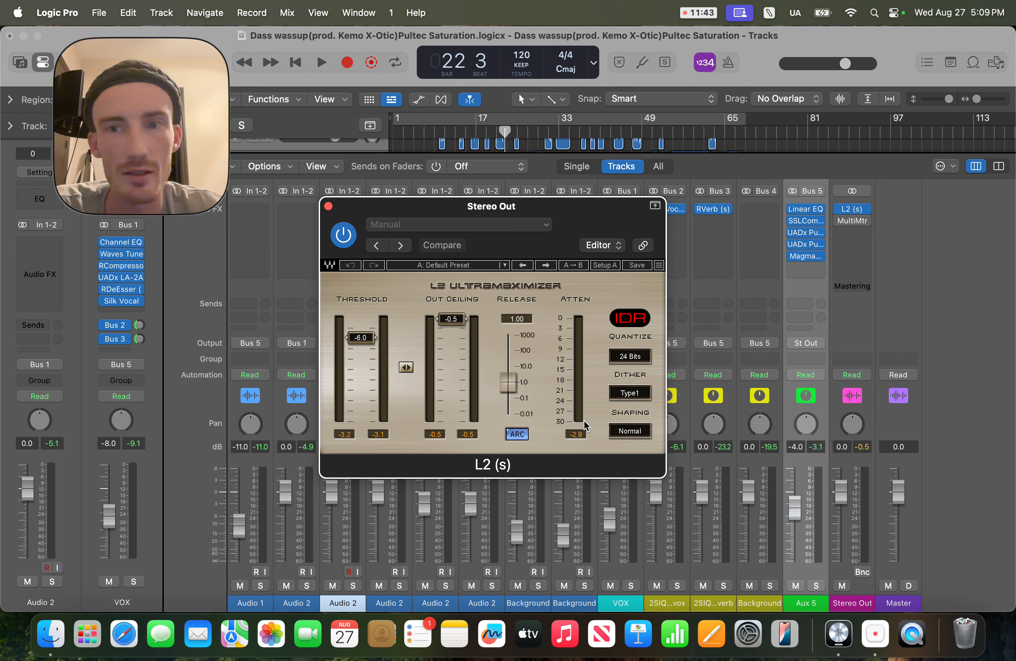
pyautogui.press('space')
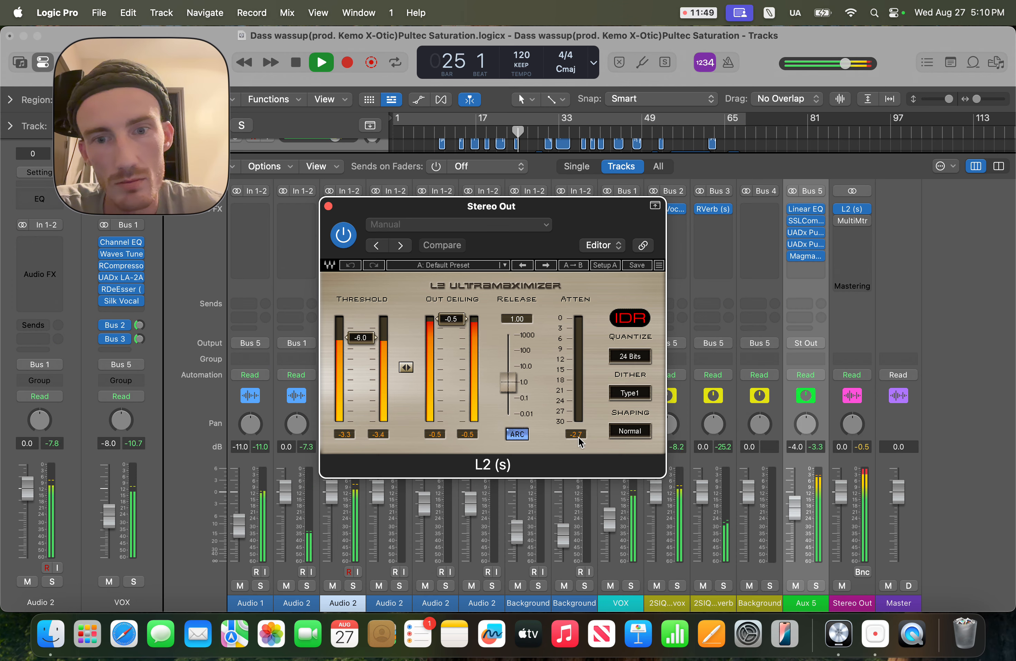
pyautogui.press('space')
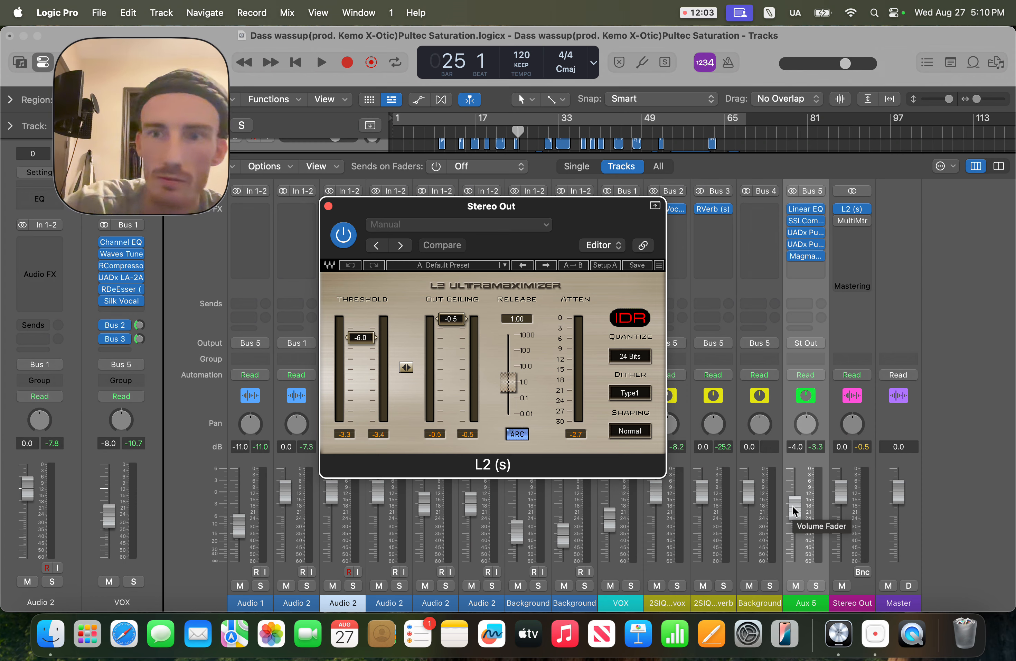
# Step: Close the L2 window and open the MultiMeter on the Stereo Out channel
pyautogui.moveTo(838, 217)
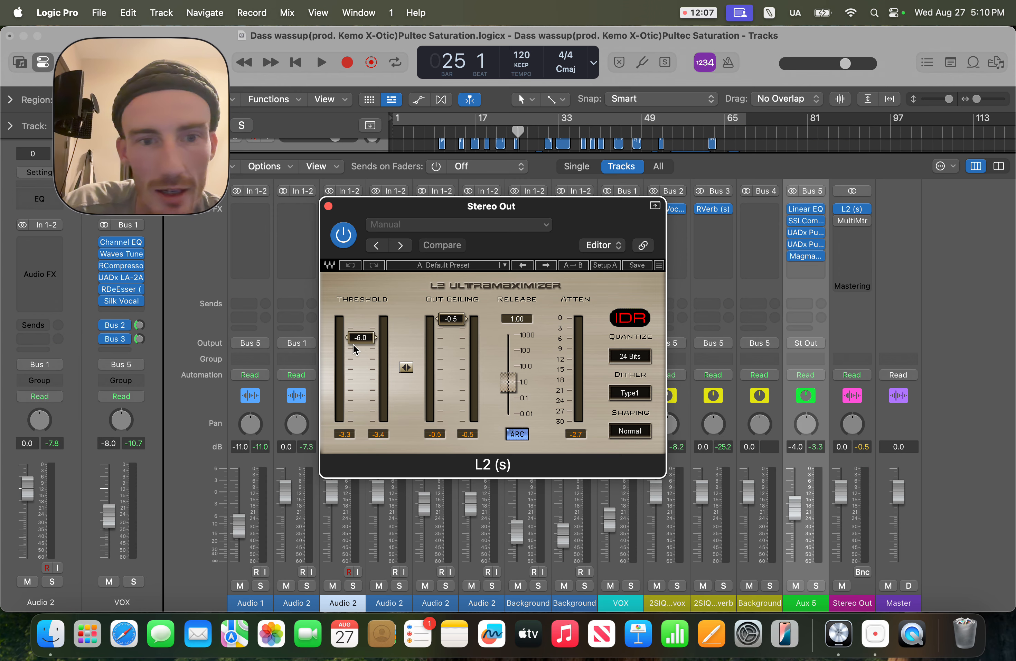
pyautogui.click(328, 207)
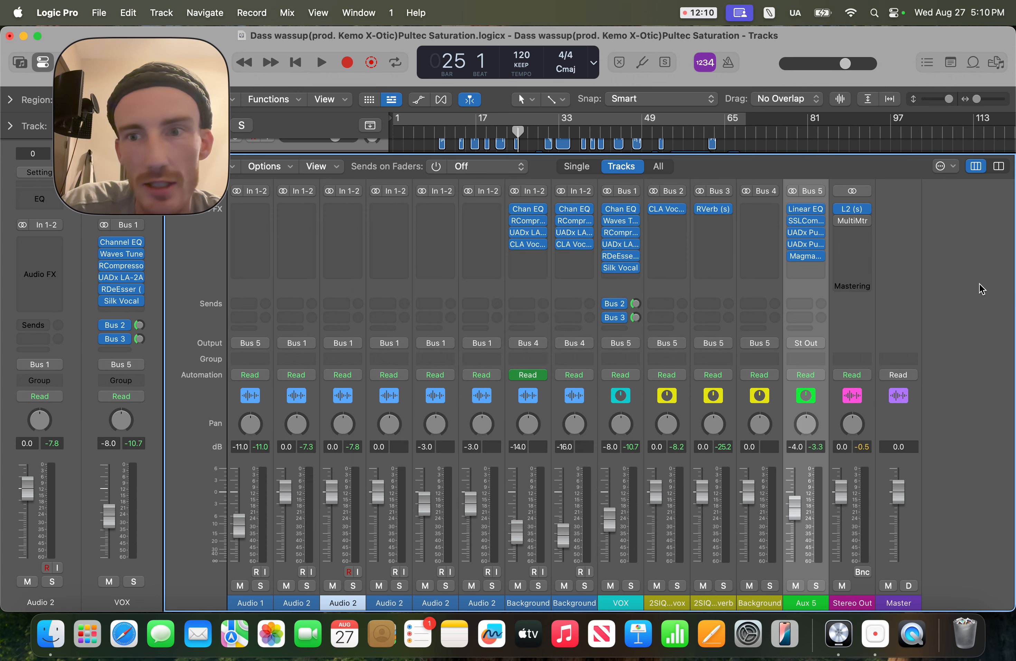
pyautogui.click(853, 222)
# Step: Play from bar 7 while watching the MultiMeter analyzer, stop, and move its window to the left
pyautogui.moveTo(518, 131); pyautogui.dragTo(426, 137)
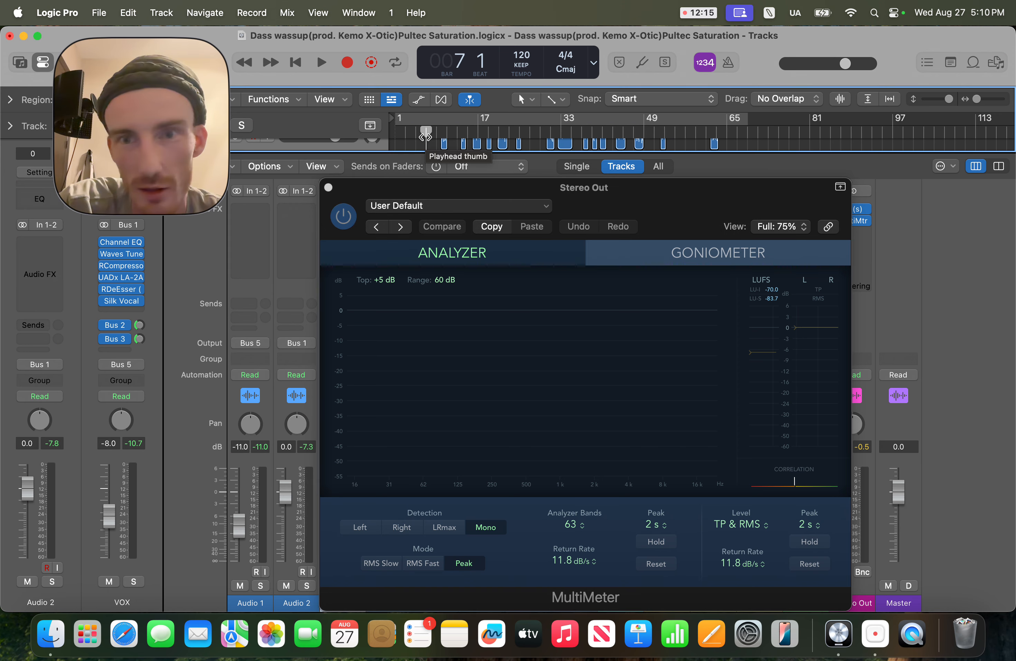
pyautogui.press('space')
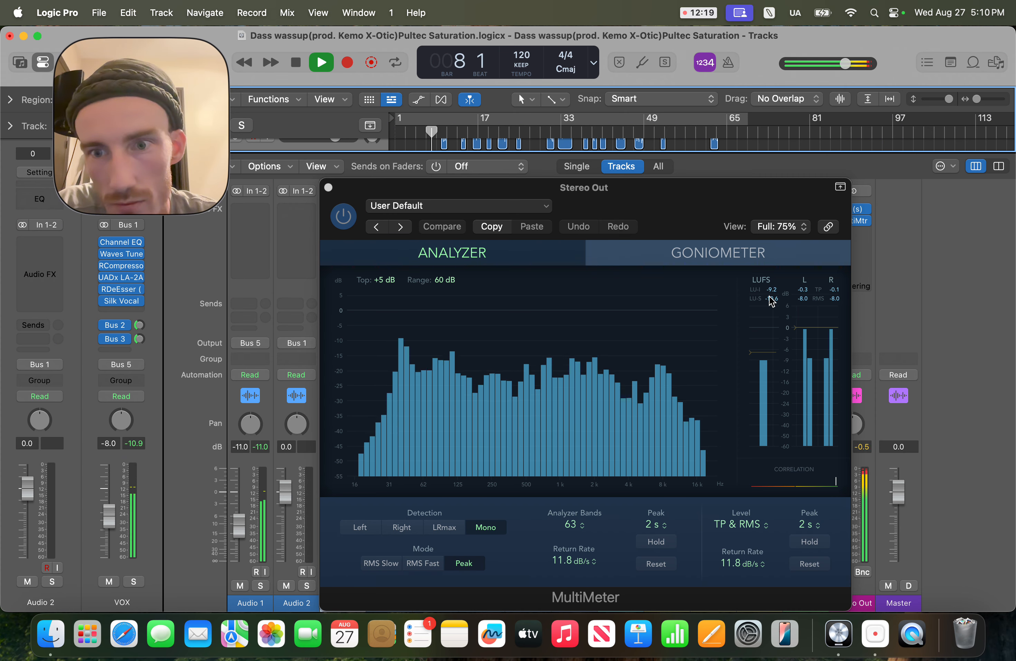
pyautogui.moveTo(702, 195); pyautogui.dragTo(691, 151)
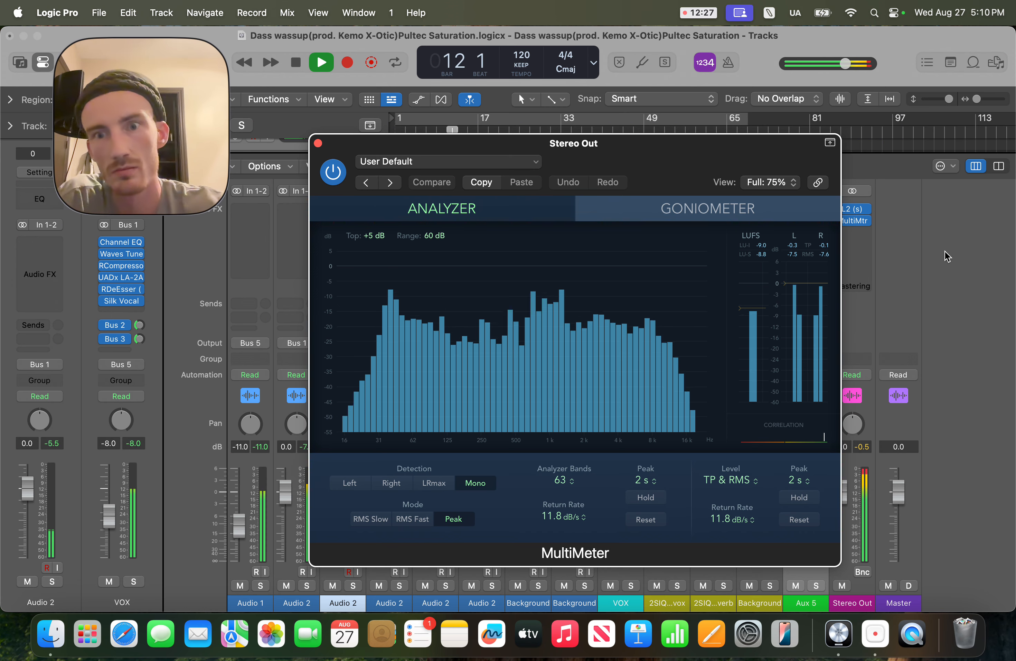
pyautogui.press('space')
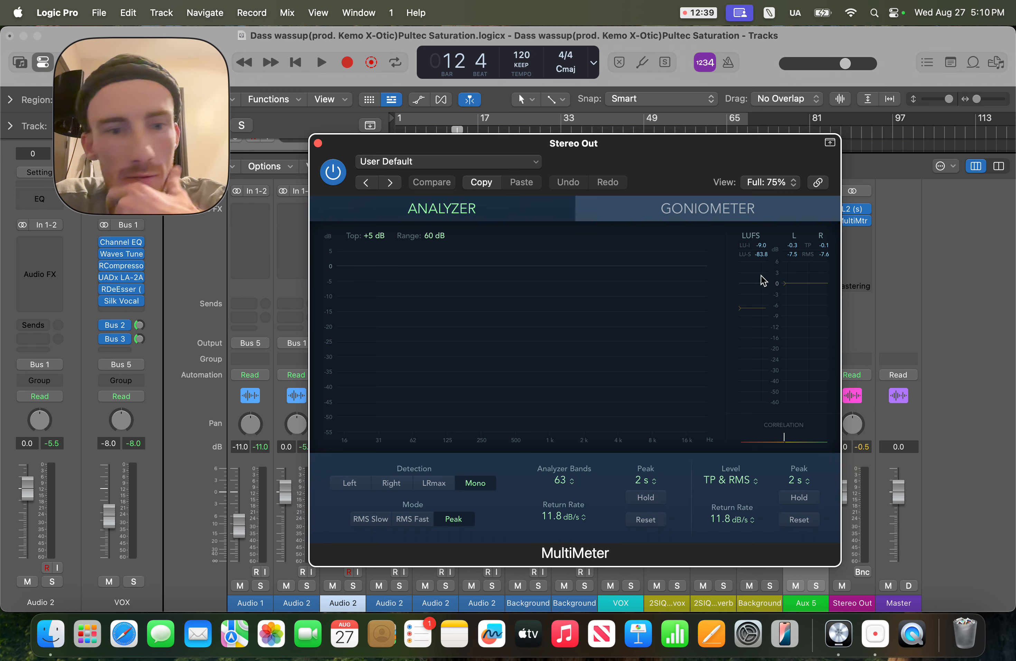
pyautogui.moveTo(696, 180); pyautogui.dragTo(391, 233)
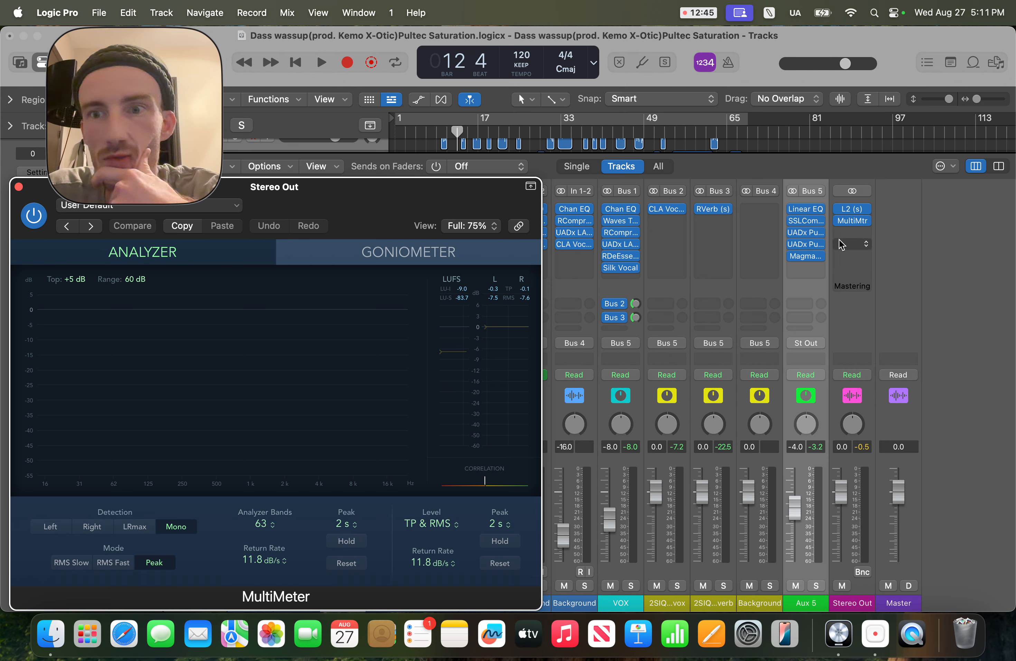
# Step: Bypass the L2 limiter on the Stereo Out channel
pyautogui.moveTo(840, 213)
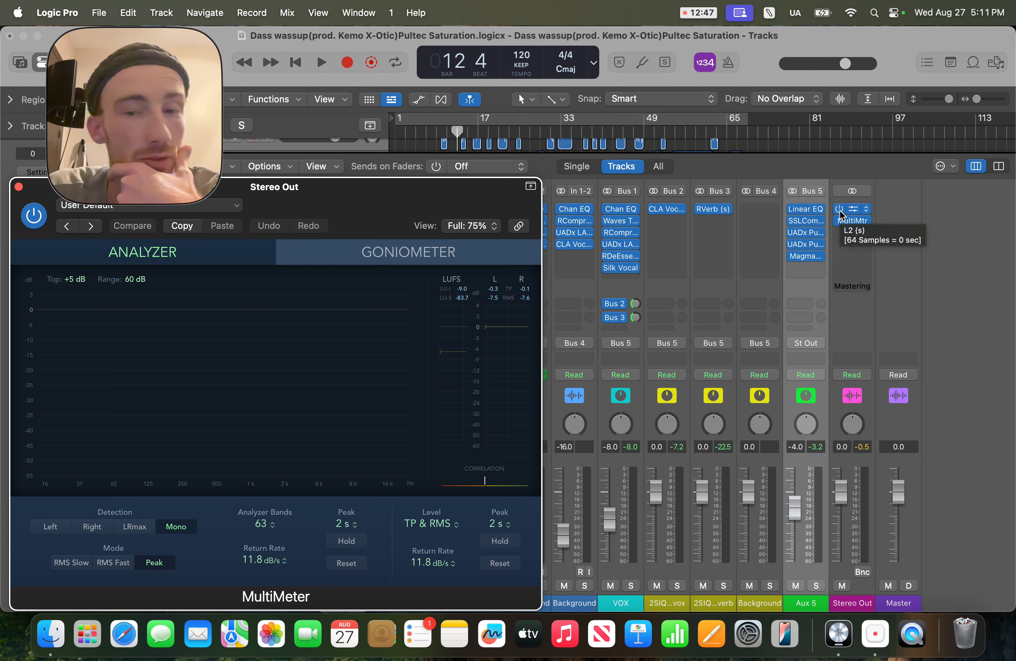
pyautogui.click(840, 210)
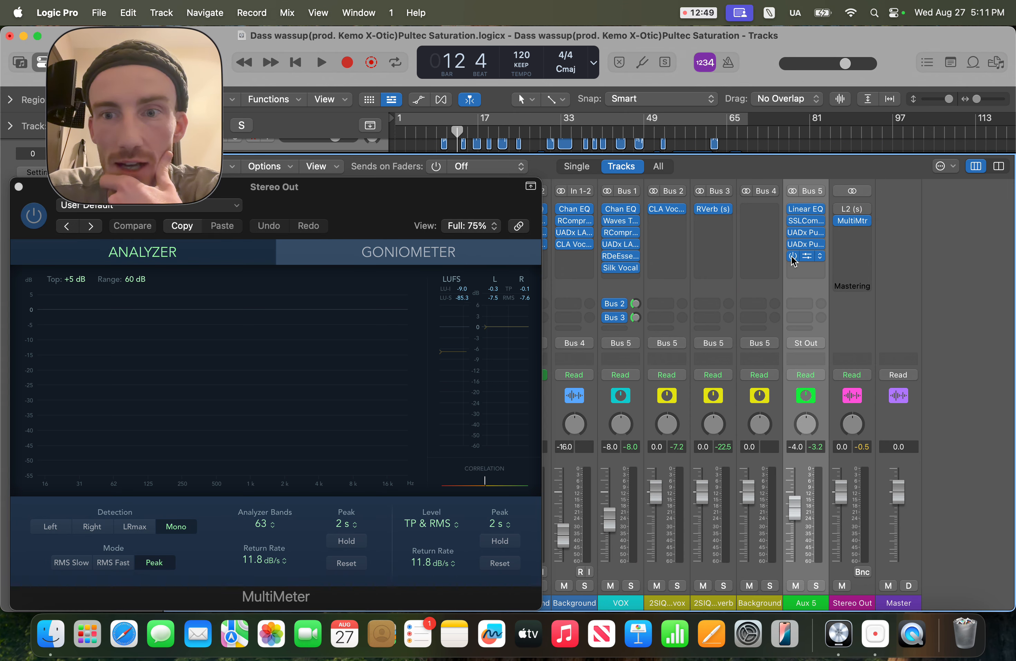
# Step: Bypass all Aux 5 plugins and set the Aux 5 fader to 0 dB for comparison
pyautogui.click(792, 256)
pyautogui.click(792, 220)
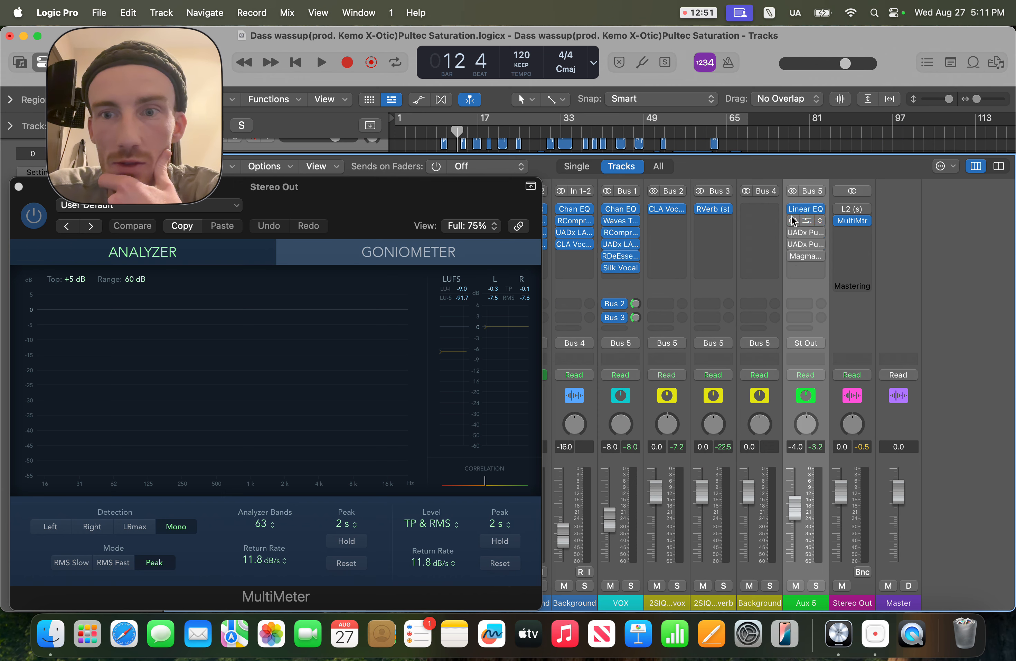
pyautogui.click(793, 209)
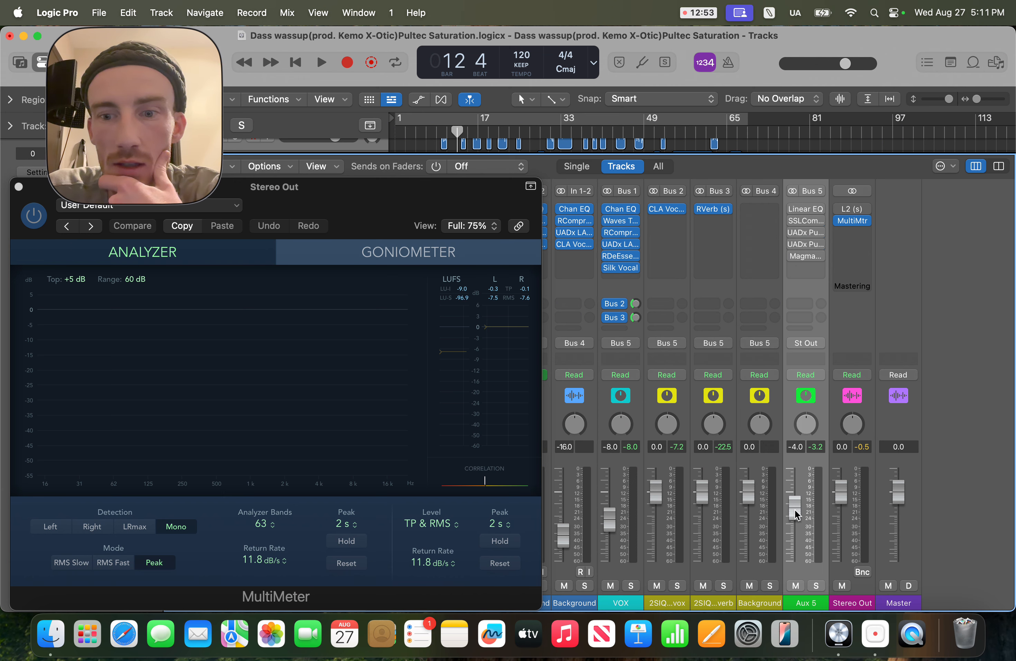
pyautogui.moveTo(795, 509); pyautogui.dragTo(795, 491)
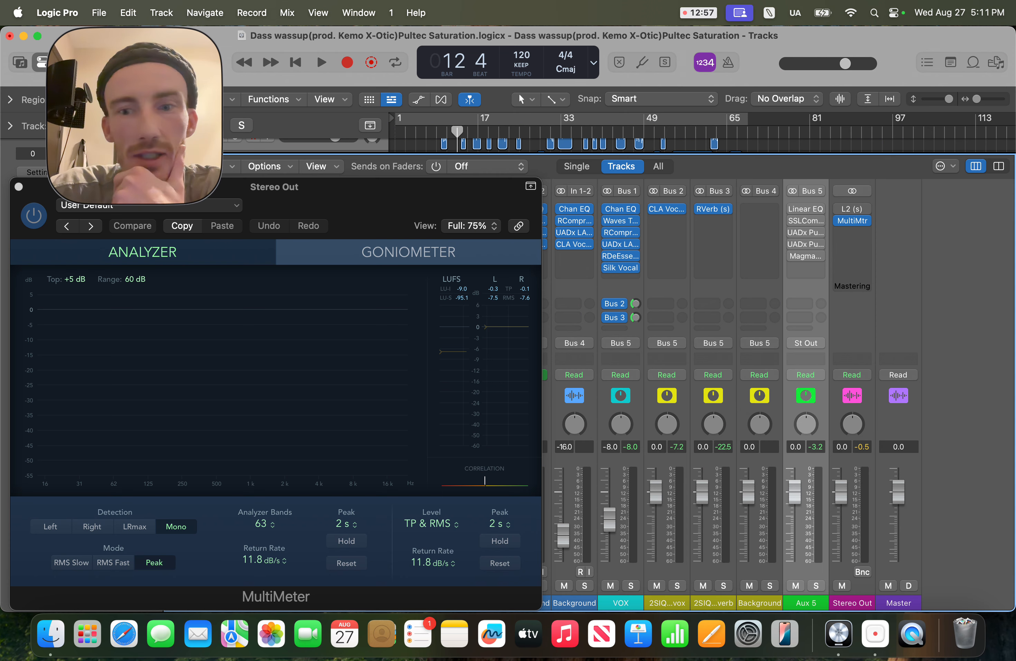
# Step: Play from about bar 9 while watching the MultiMeter, reposition its window, and stop playback
pyautogui.doubleClick(438, 131)
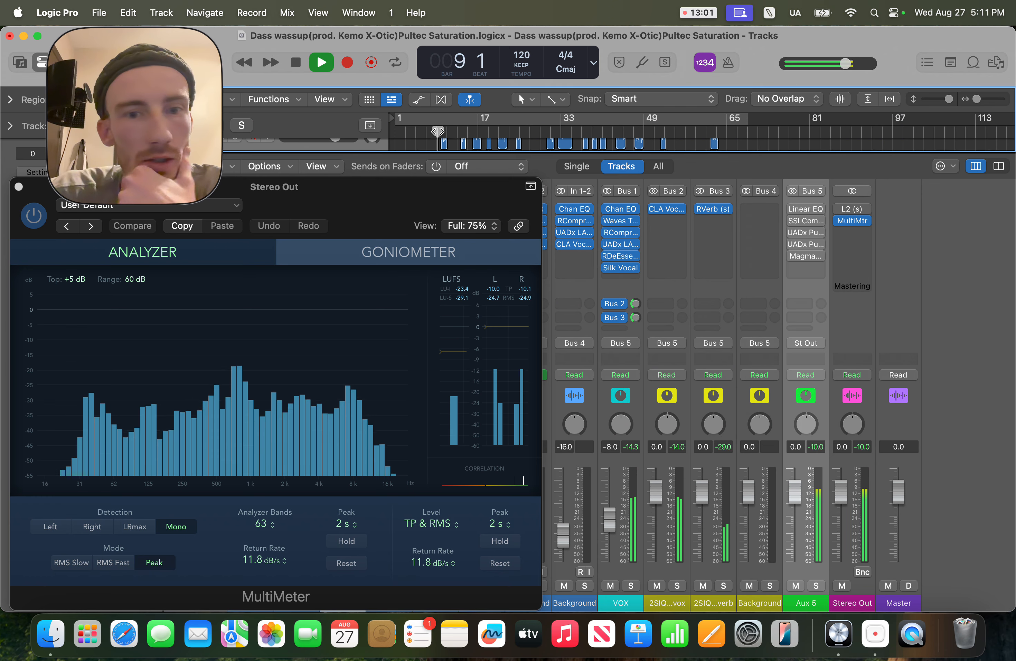
pyautogui.moveTo(301, 188); pyautogui.dragTo(495, 172)
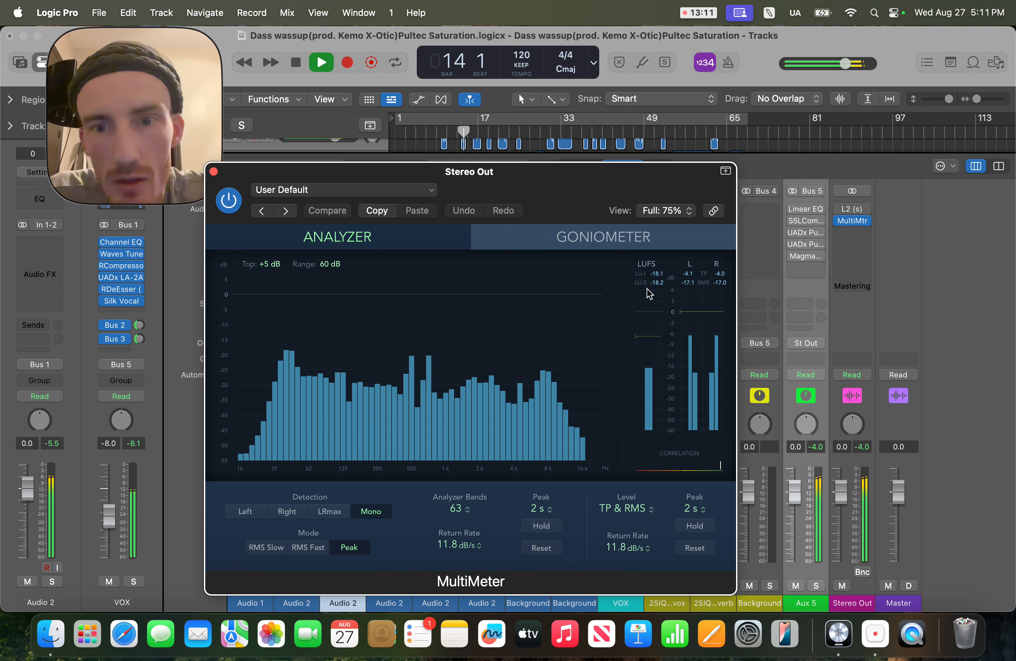
pyautogui.press('space')
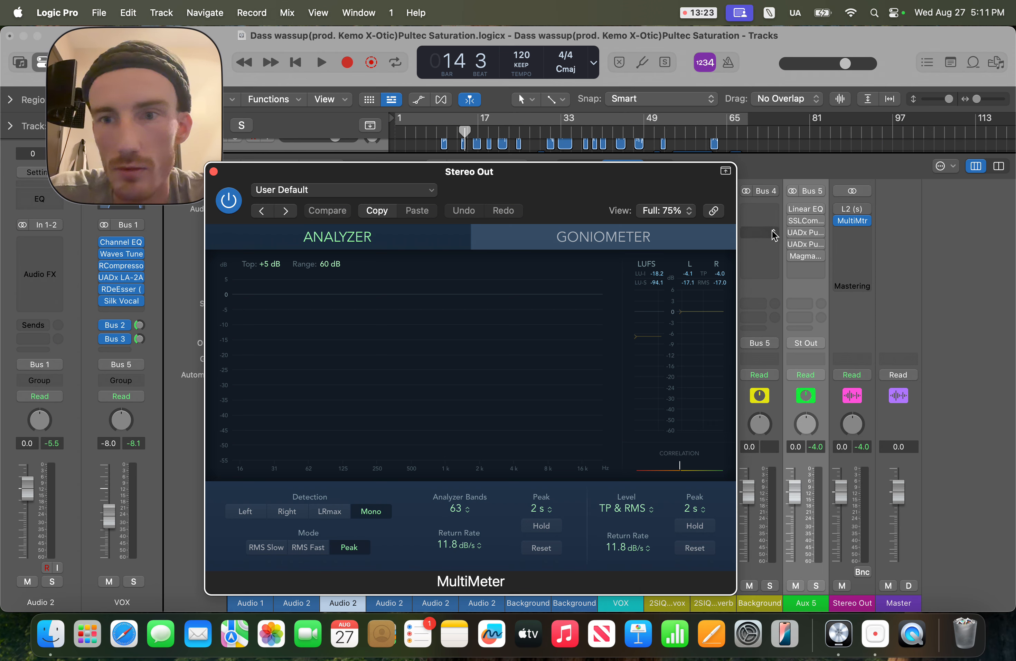
# Step: Re-enable all five Aux 5 plugins and restore the Aux 5 fader to -4 dB
pyautogui.click(792, 209)
pyautogui.click(791, 222)
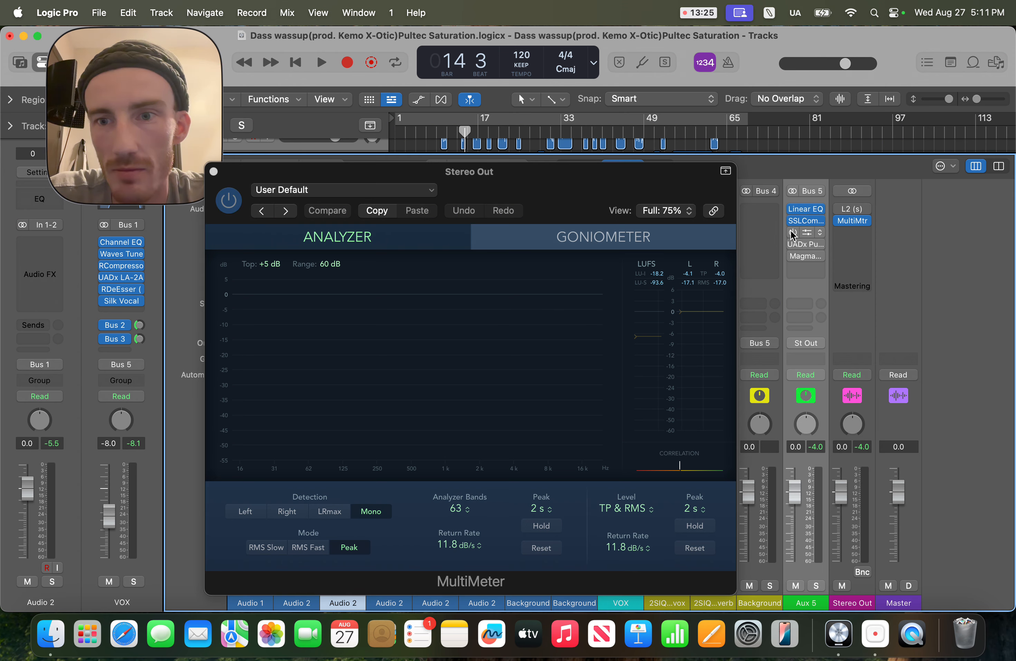
pyautogui.click(793, 232)
pyautogui.click(793, 244)
pyautogui.click(793, 255)
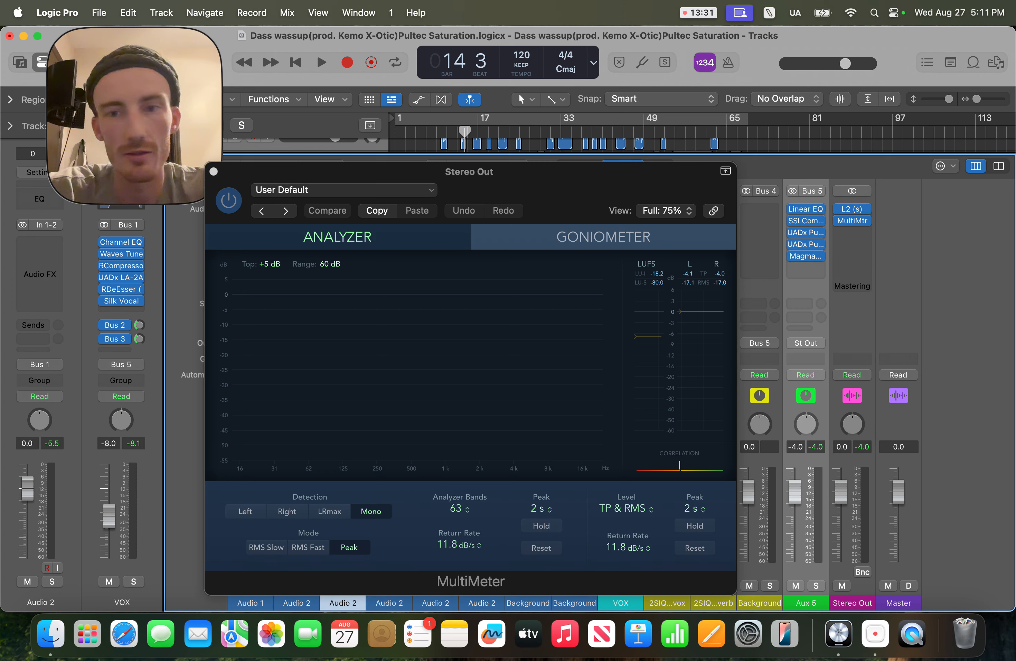
pyautogui.press('Return')
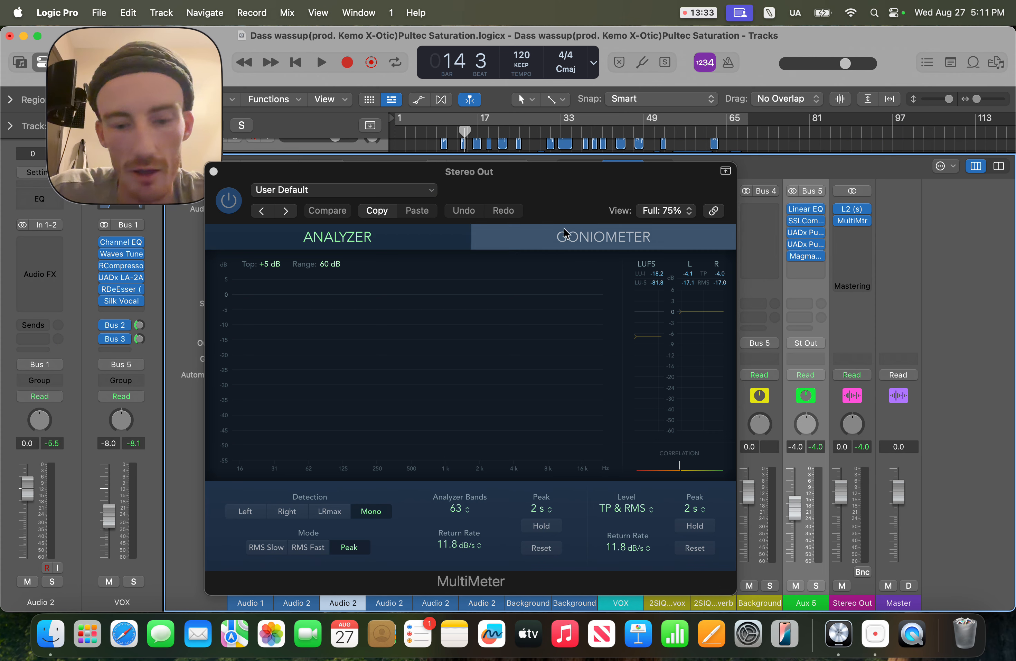
# Step: Play and stop the song twice while watching the MultiMeter, then close the MultiMeter window
pyautogui.press('space')
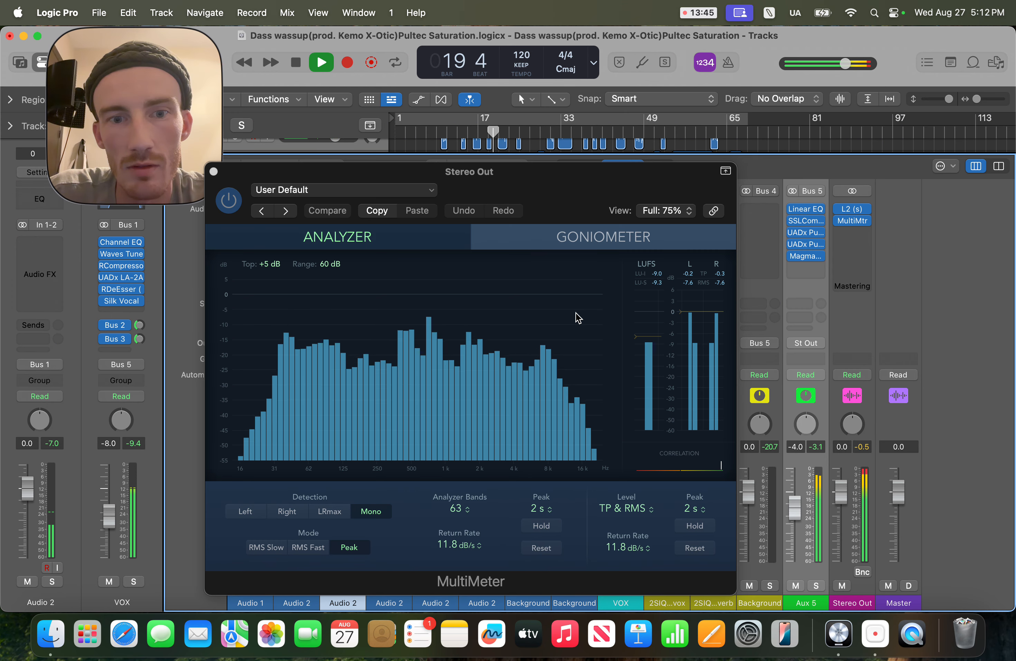
pyautogui.press('space')
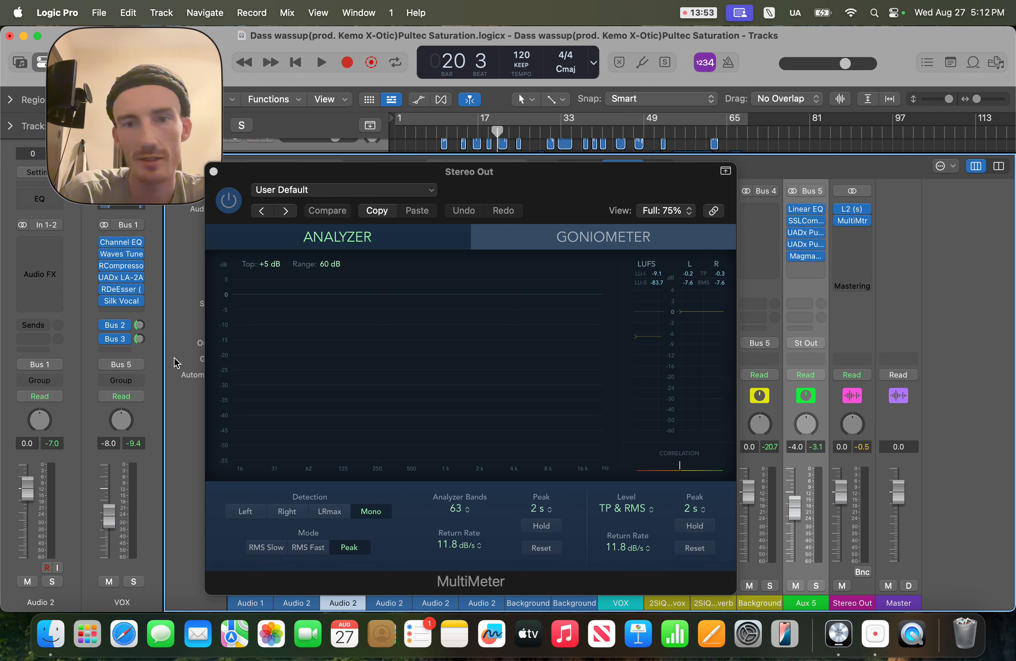
pyautogui.press('space')
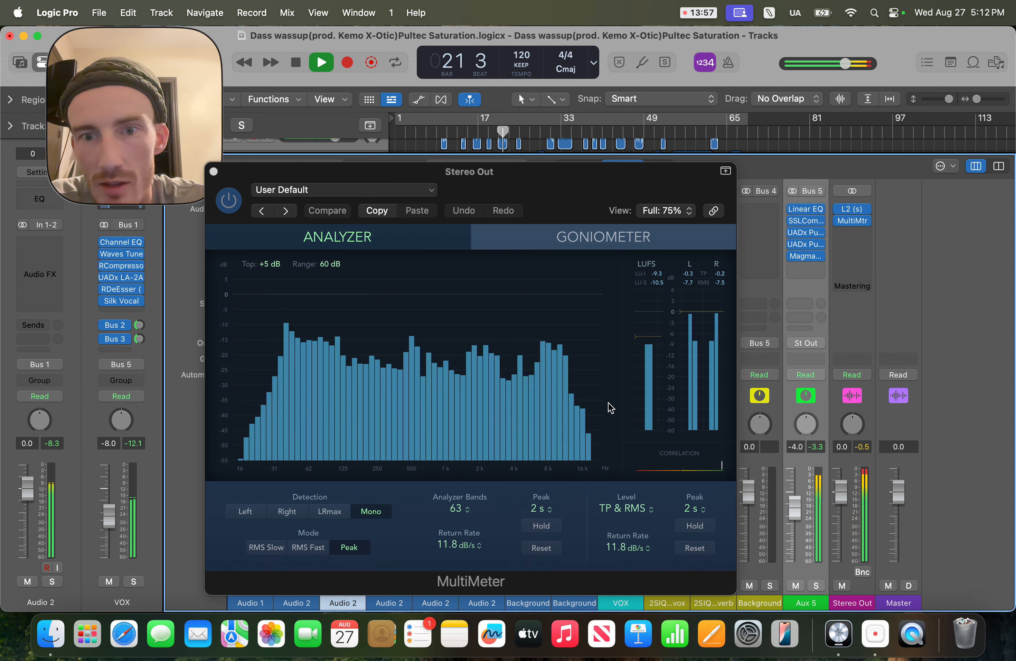
pyautogui.press('space')
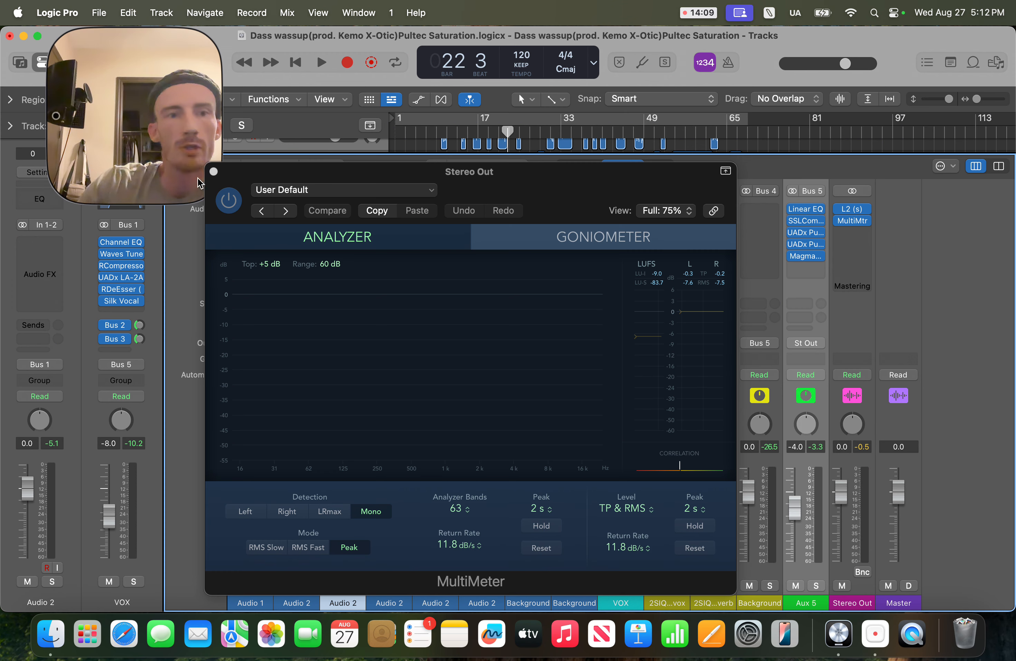
pyautogui.click(213, 171)
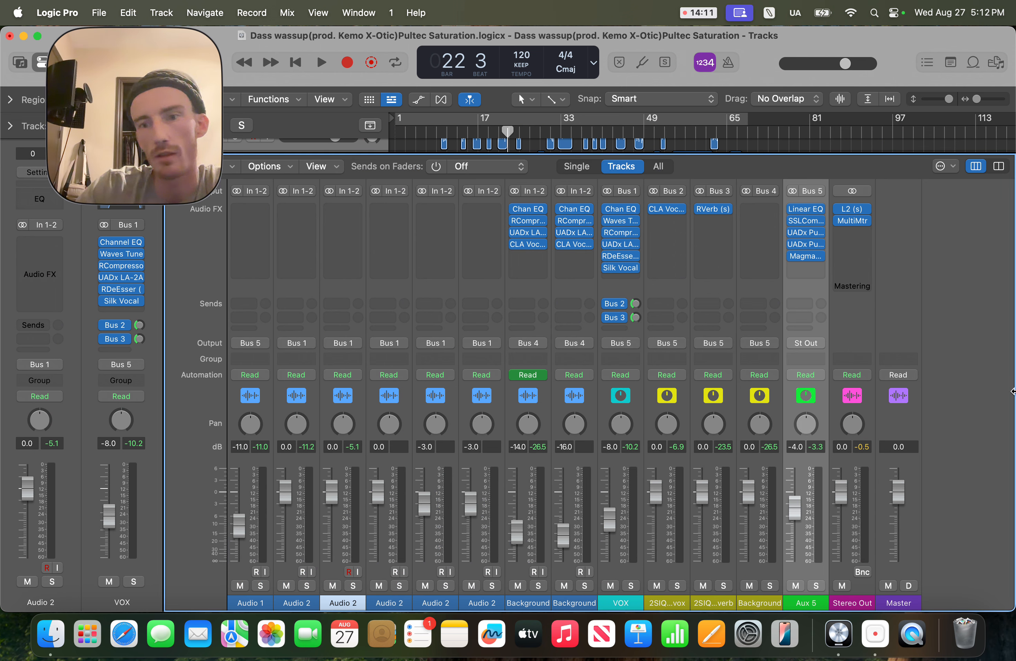